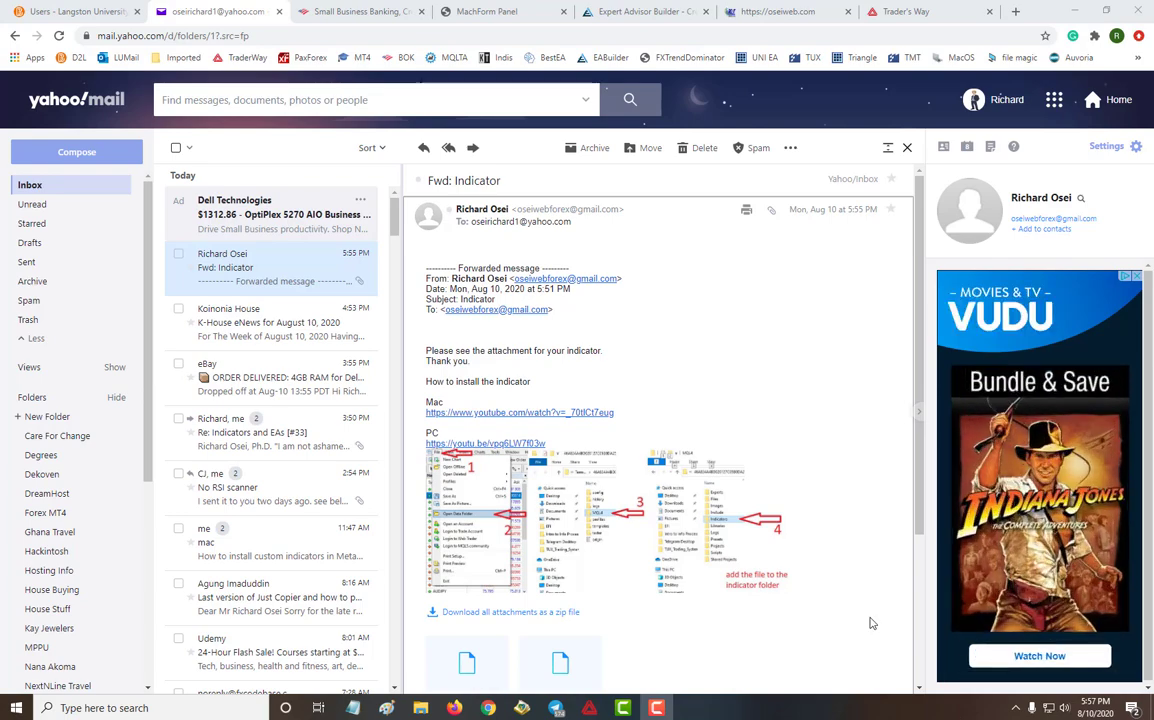
- Open the install.png attachment from the forwarded Indicator email in the preview pane
{"action": "scroll", "coordinate": [495, 330], "scroll_direction": "down", "scroll_amount": 3}
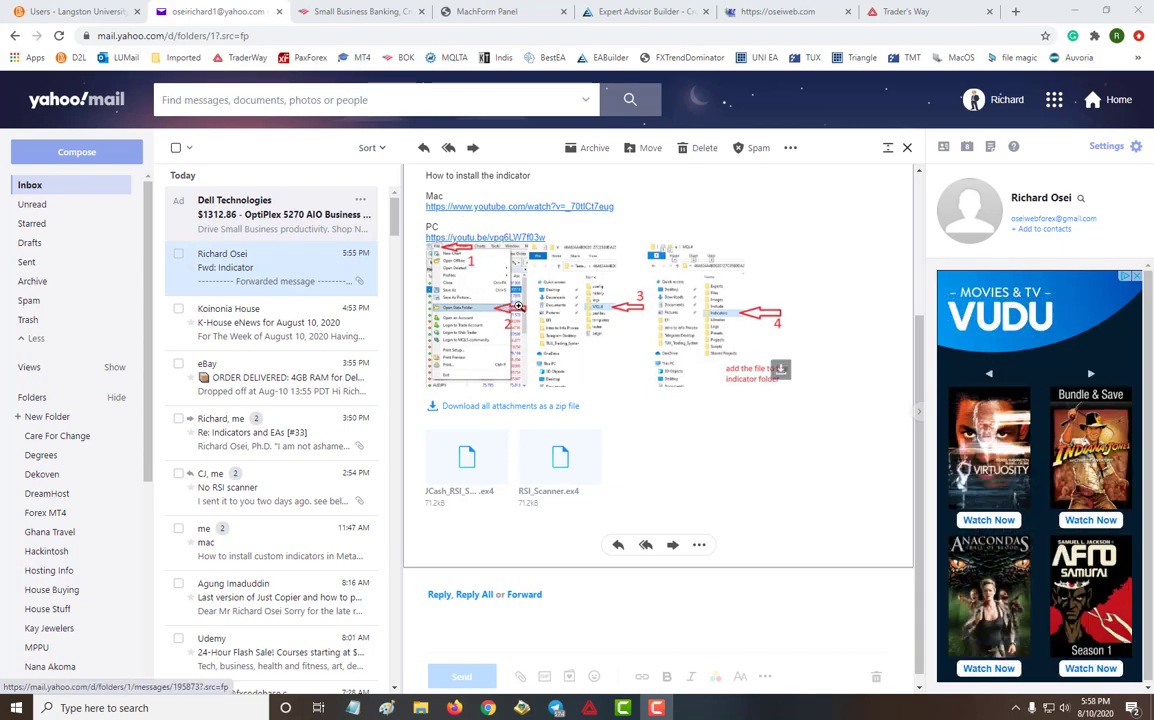
{"action": "left_click", "coordinate": [498, 307]}
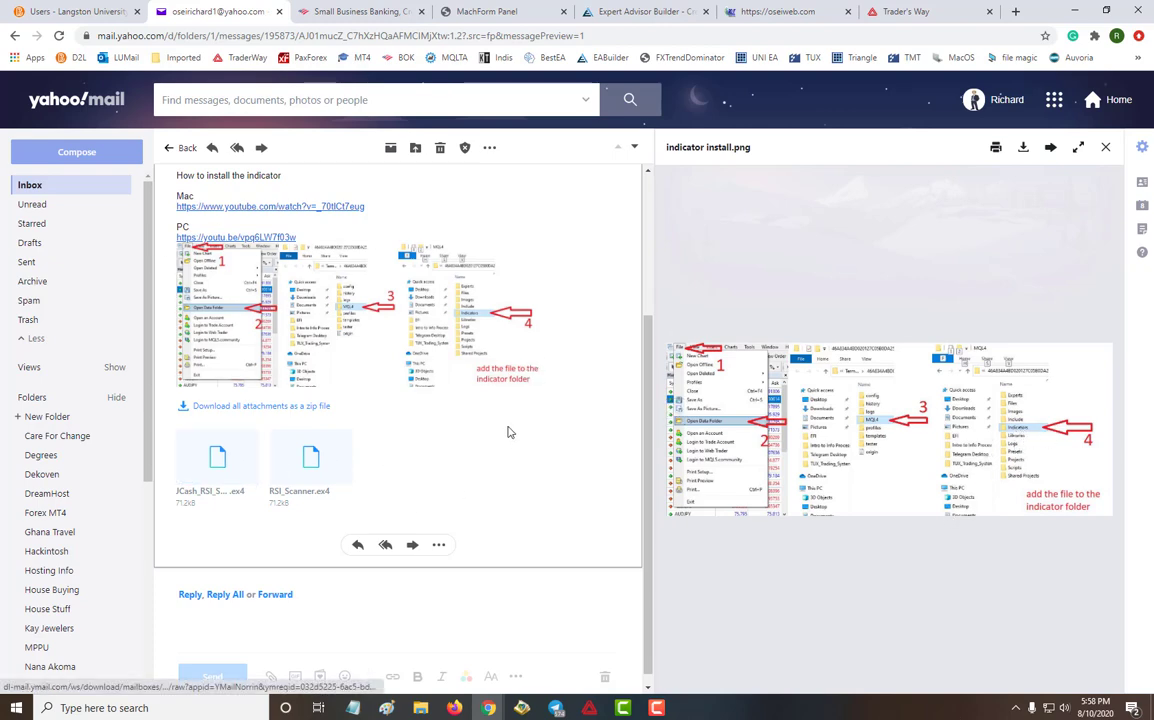
{"action": "mouse_move", "coordinate": [248, 477]}
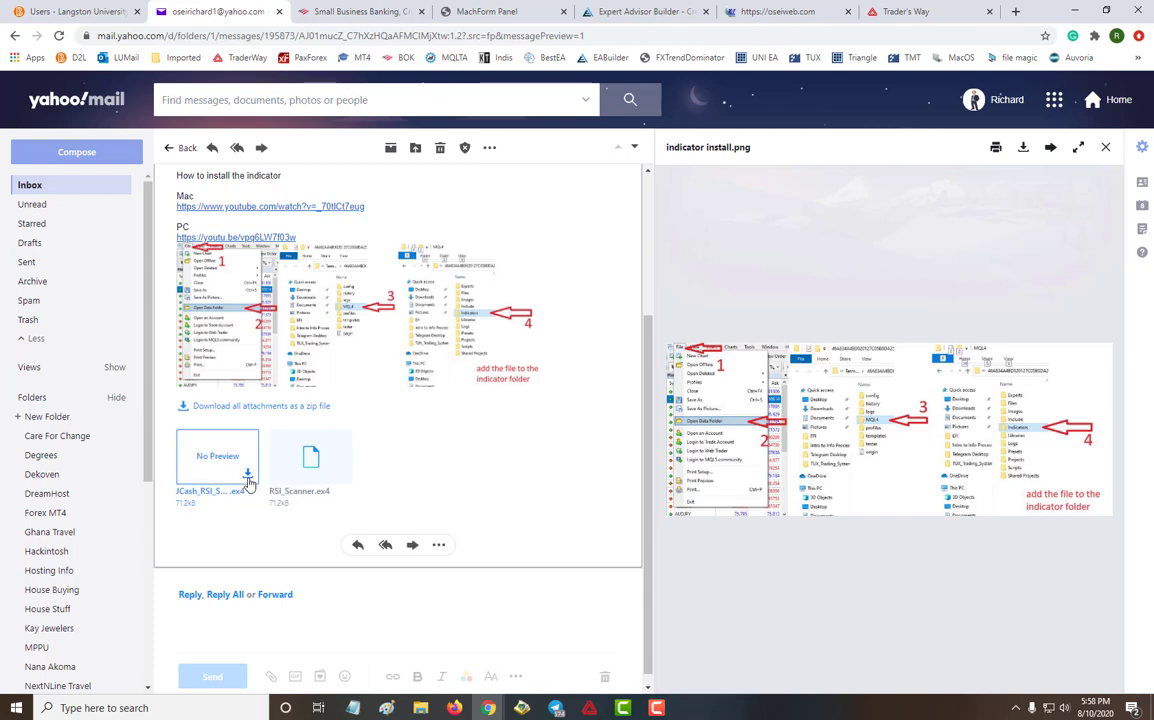
{"action": "mouse_move", "coordinate": [342, 485]}
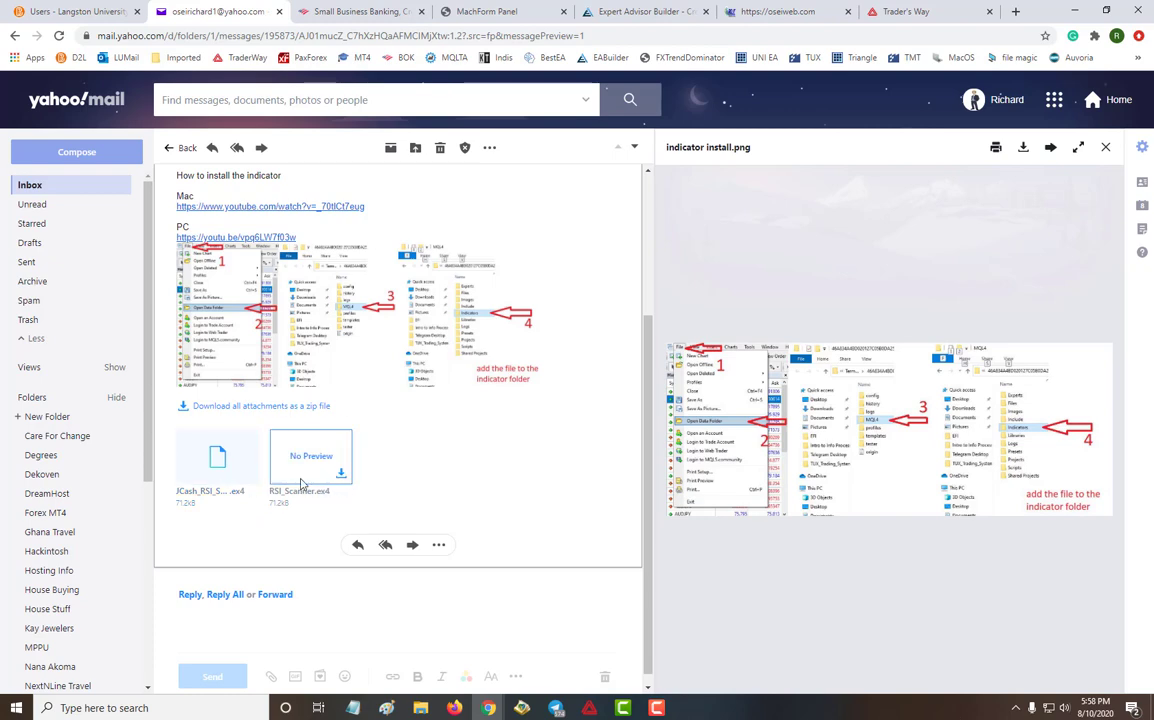
- Download JCash_RSI_Scanner.ex4, copy it from the Downloads folder, and minimize Explorer
{"action": "left_click", "coordinate": [248, 478]}
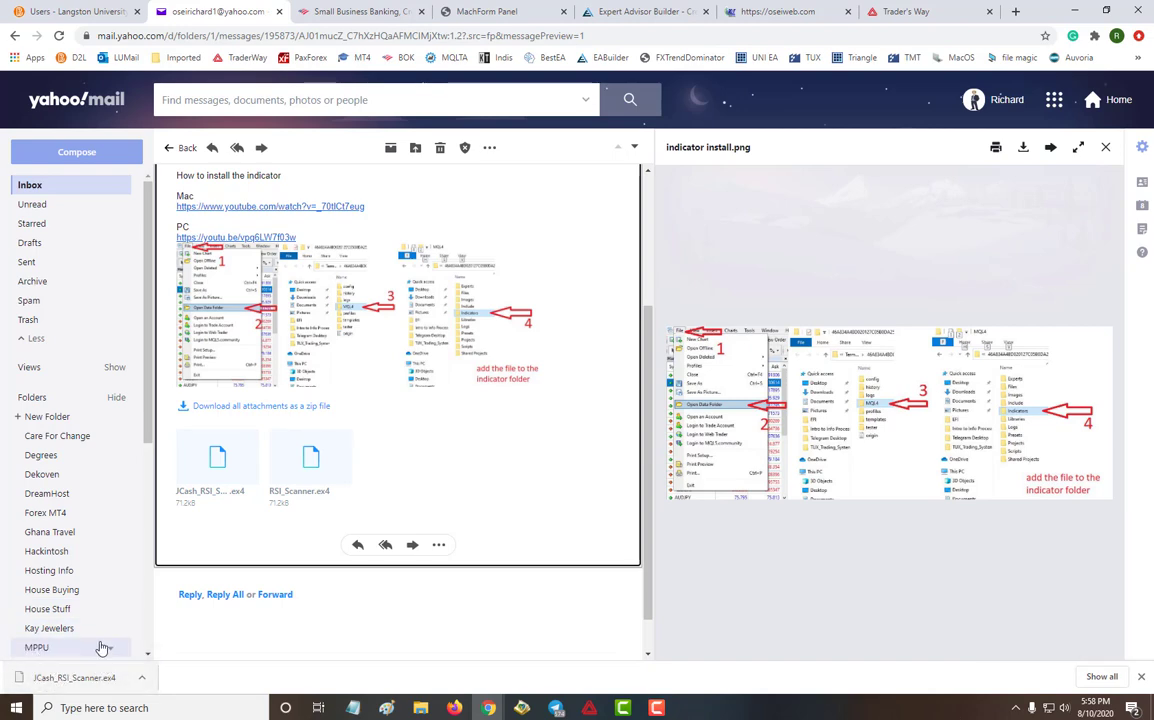
{"action": "left_click", "coordinate": [420, 708]}
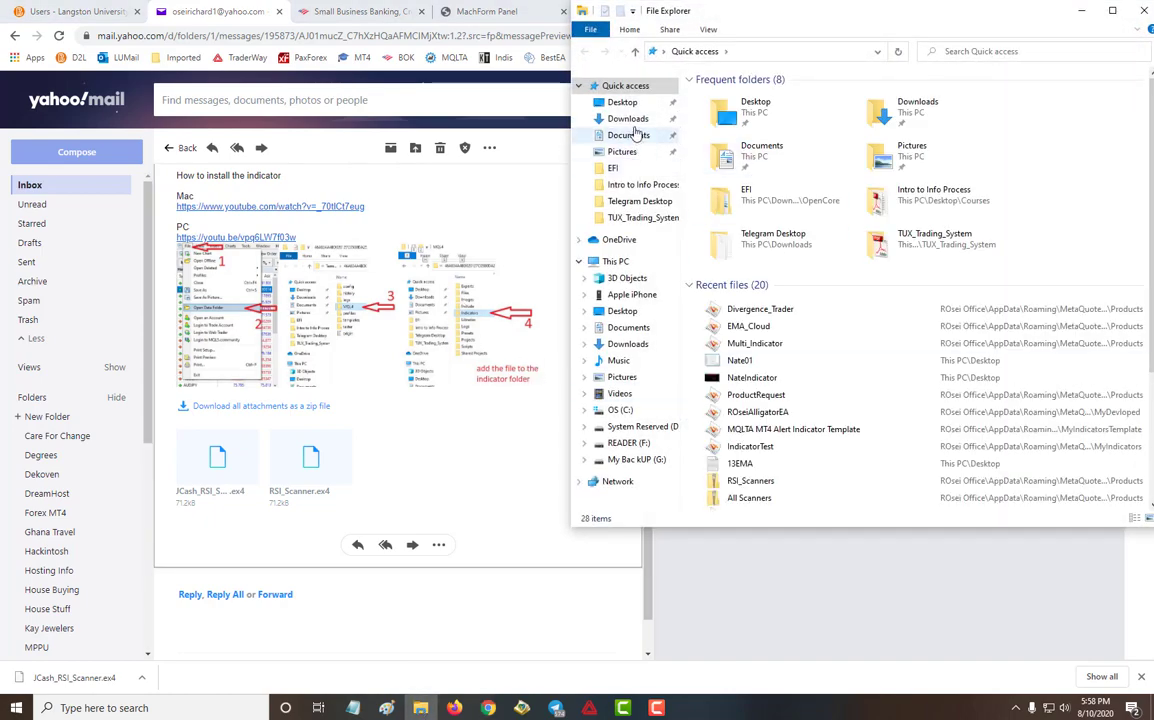
{"action": "left_click", "coordinate": [627, 118]}
{"action": "left_click", "coordinate": [714, 118]}
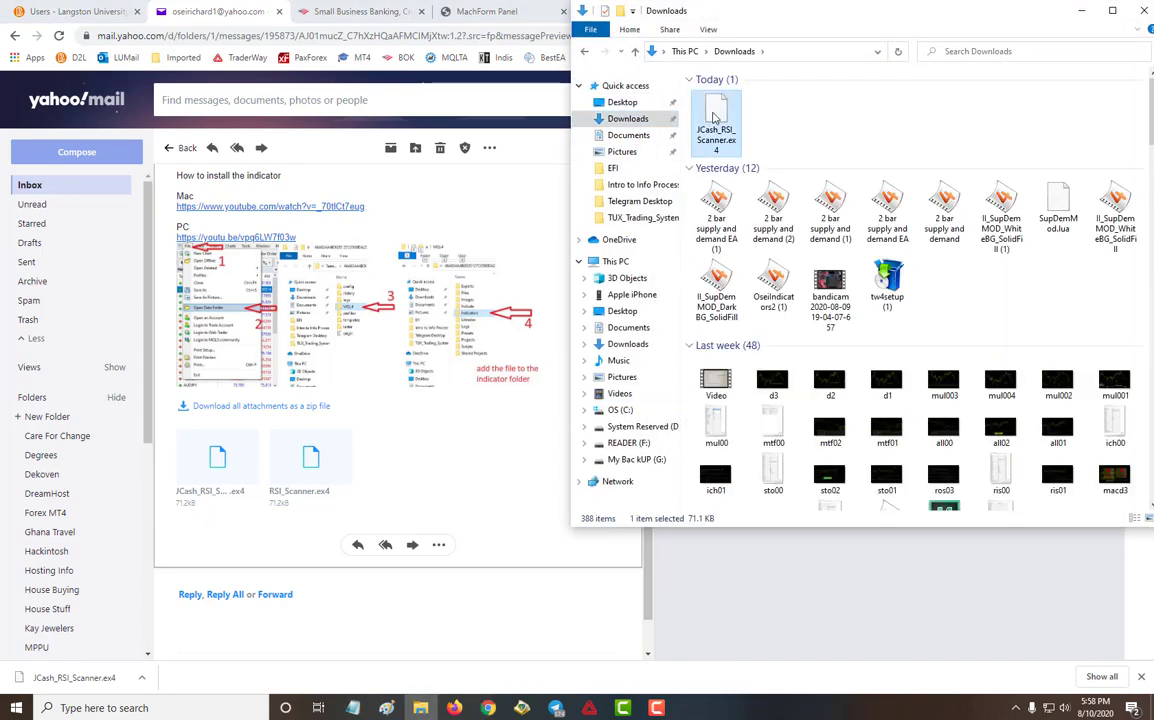
{"action": "right_click", "coordinate": [715, 116]}
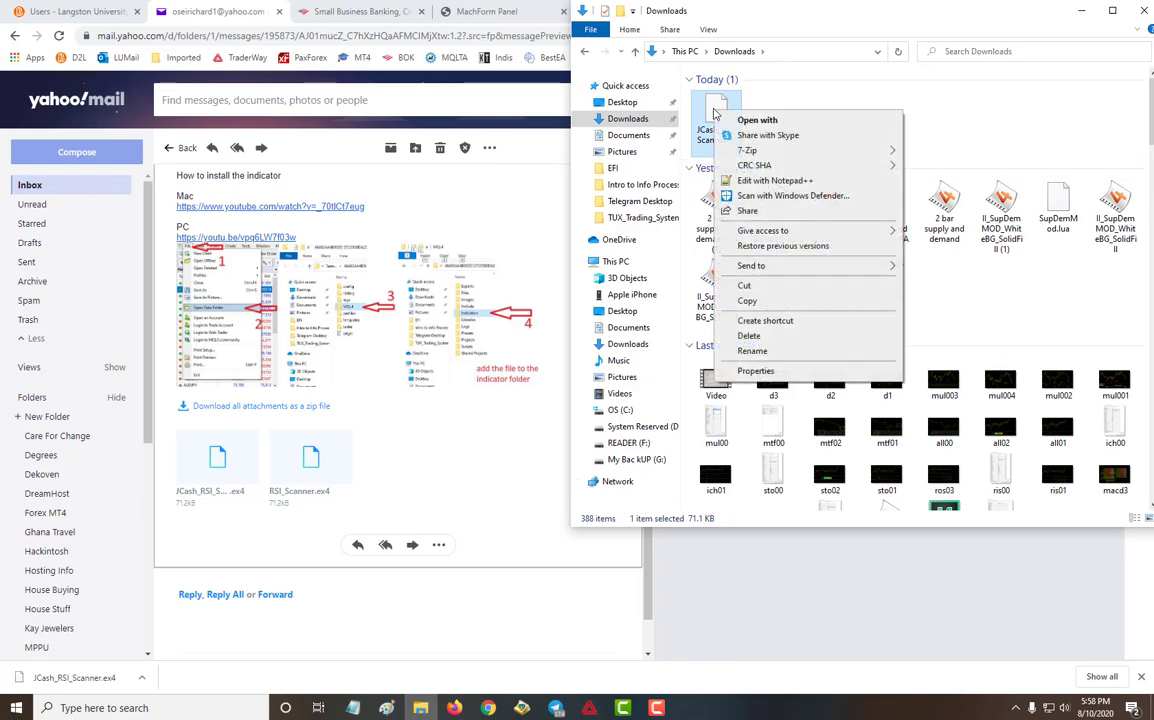
{"action": "left_click", "coordinate": [756, 287]}
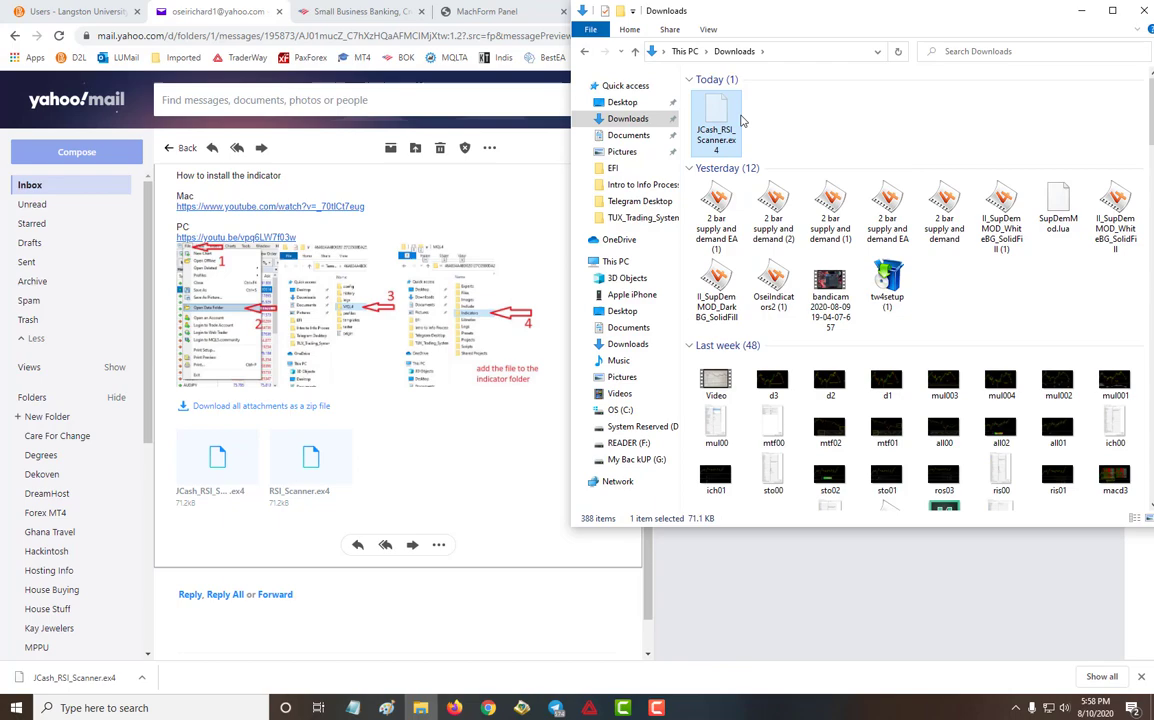
{"action": "left_click", "coordinate": [1081, 11]}
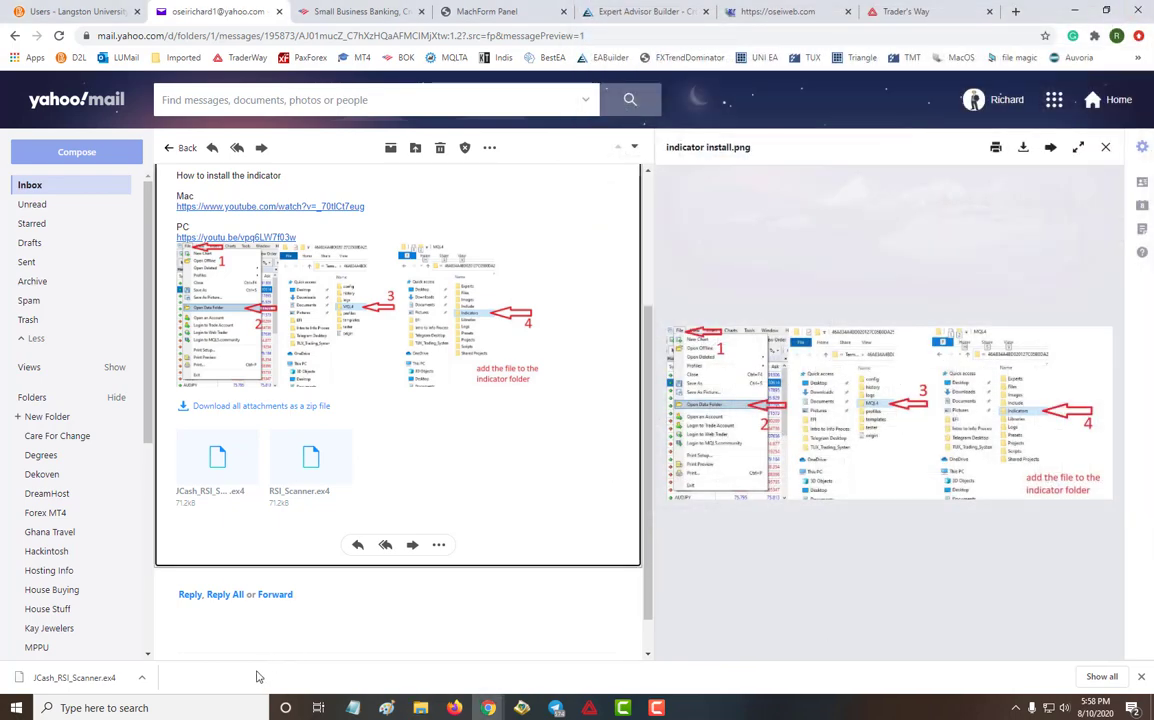
- Paste JCash_RSI_Scanner.ex4 into MetaTrader's data folder under MQL4\Indicators, then close Explorer
{"action": "left_click", "coordinate": [589, 710]}
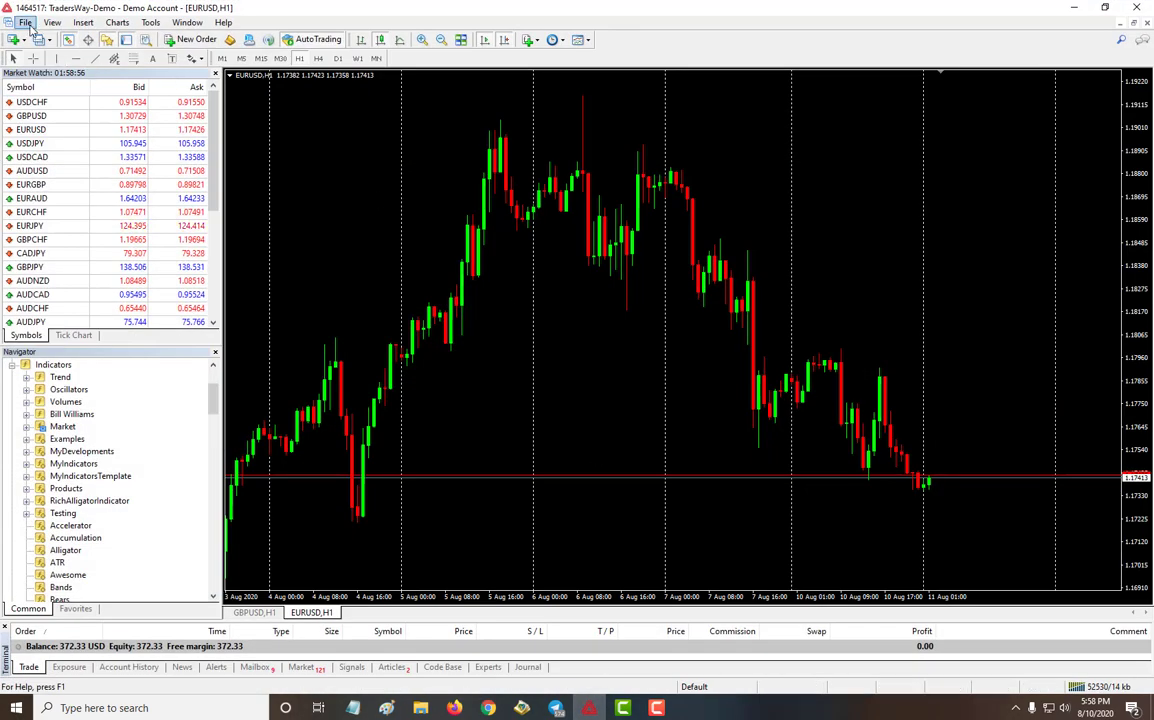
{"action": "left_click", "coordinate": [27, 23]}
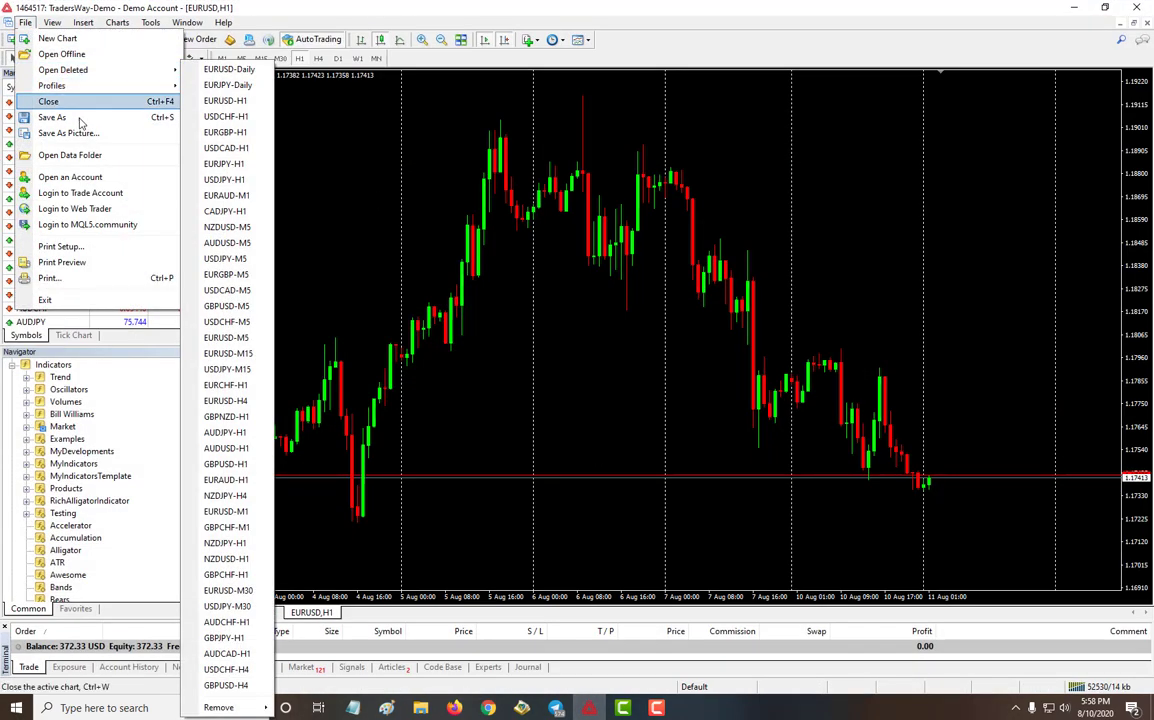
{"action": "left_click", "coordinate": [78, 155]}
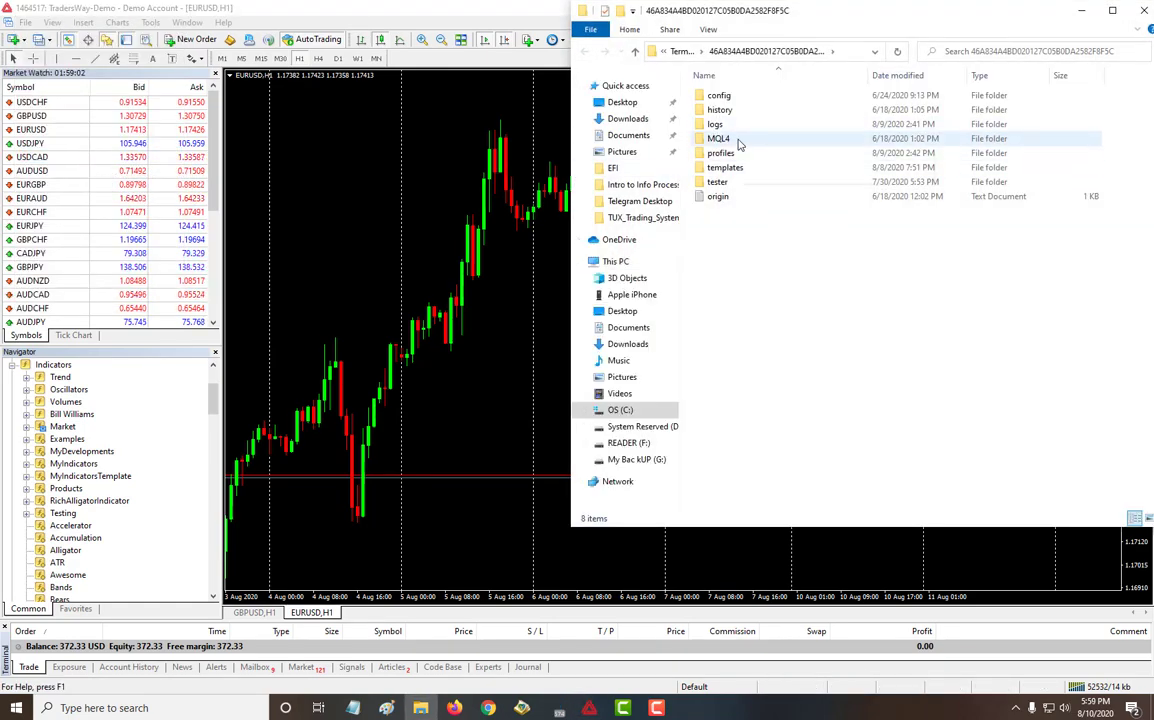
{"action": "double_click", "coordinate": [735, 140]}
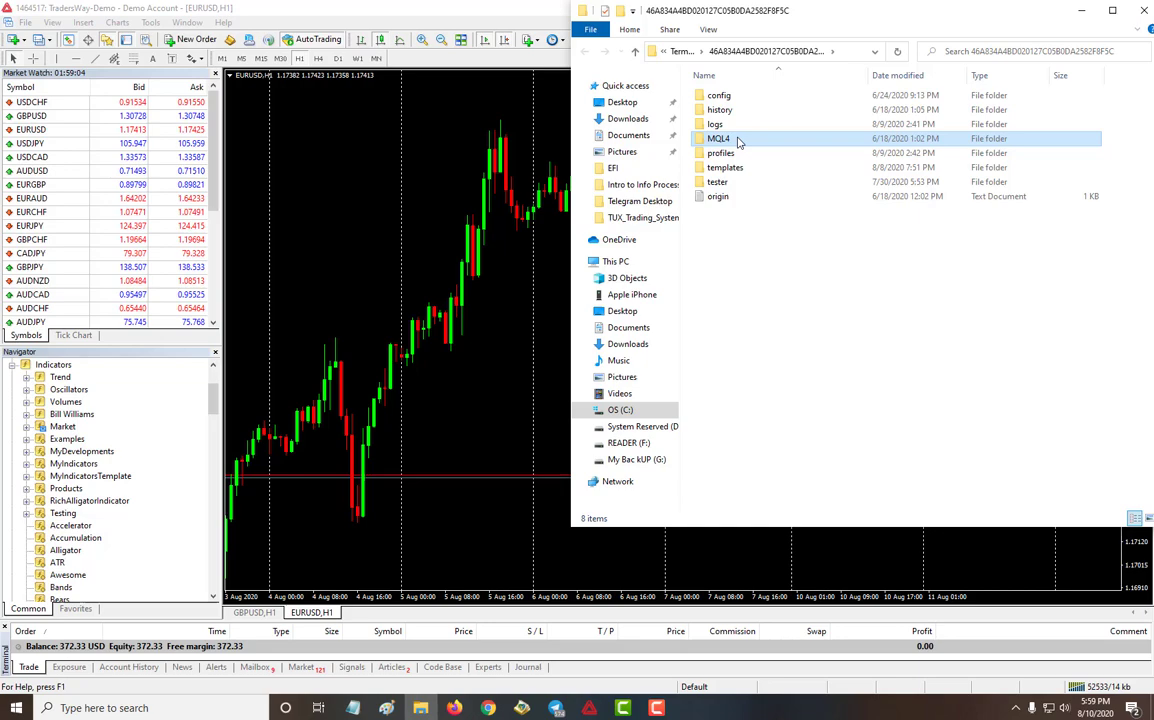
{"action": "double_click", "coordinate": [727, 154]}
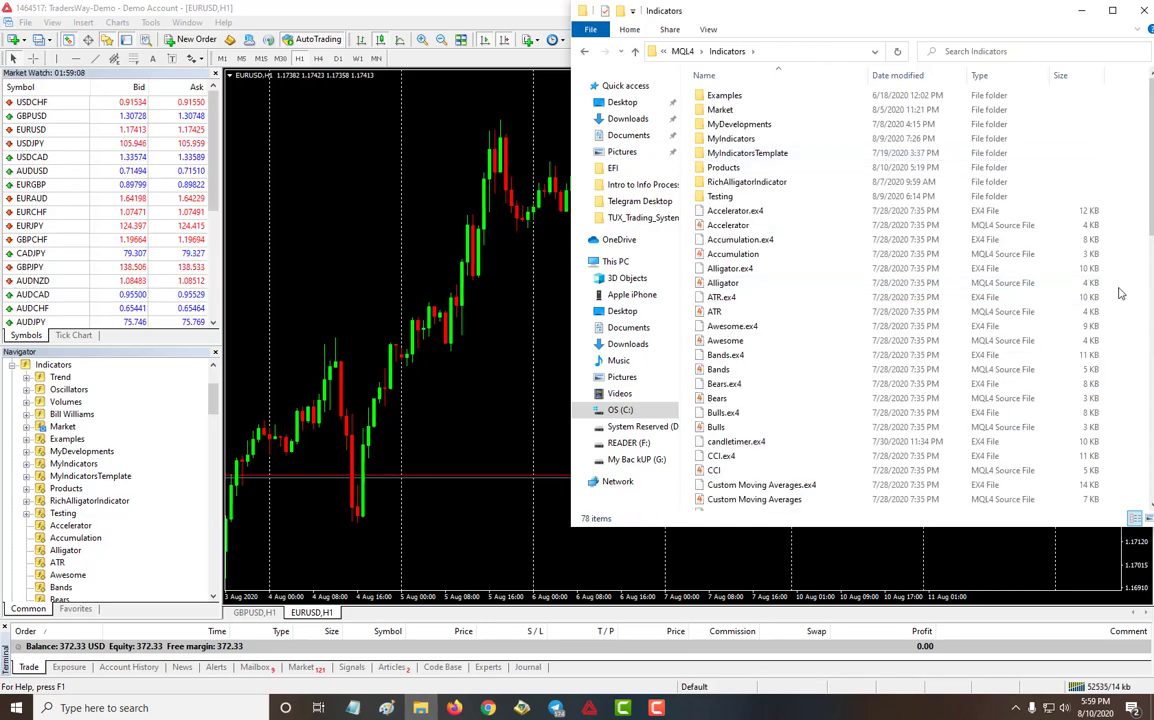
{"action": "right_click", "coordinate": [1121, 293]}
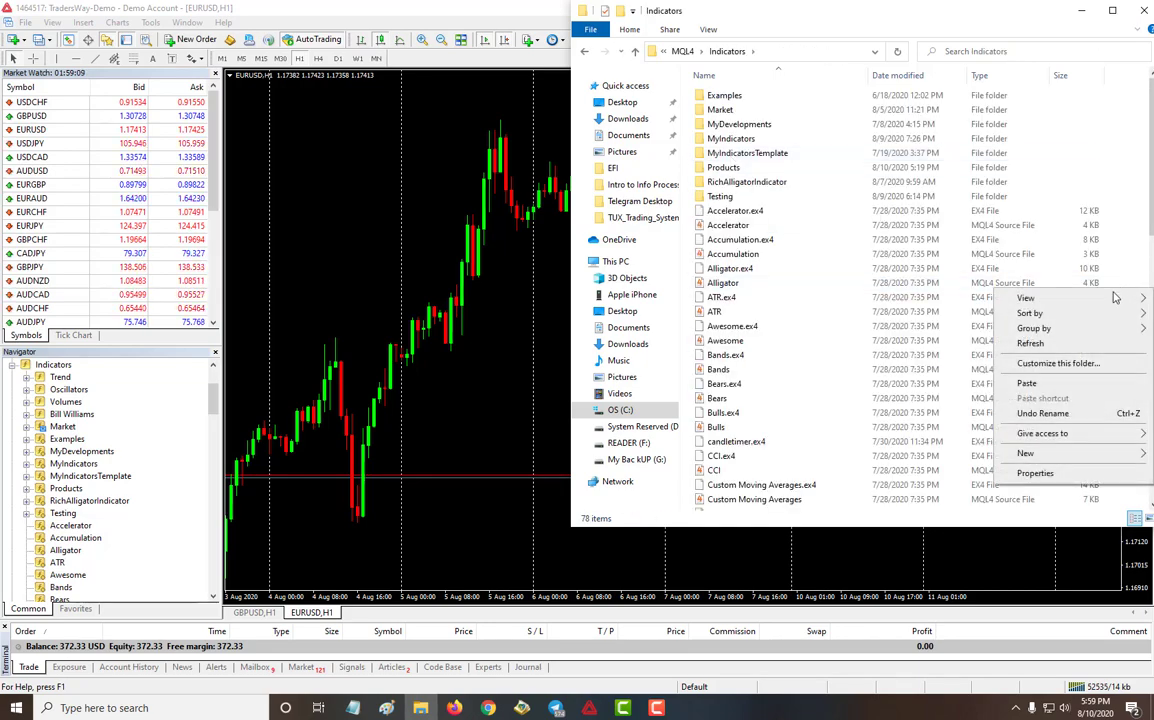
{"action": "left_click", "coordinate": [1026, 383]}
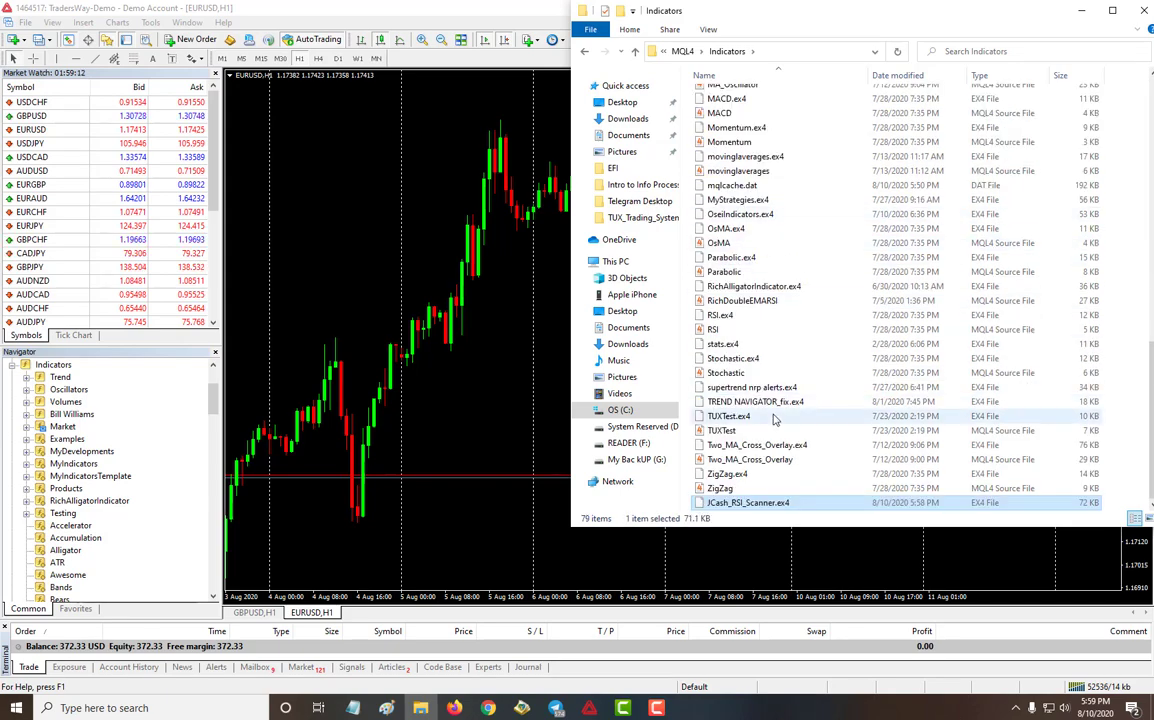
{"action": "left_click", "coordinate": [1143, 10]}
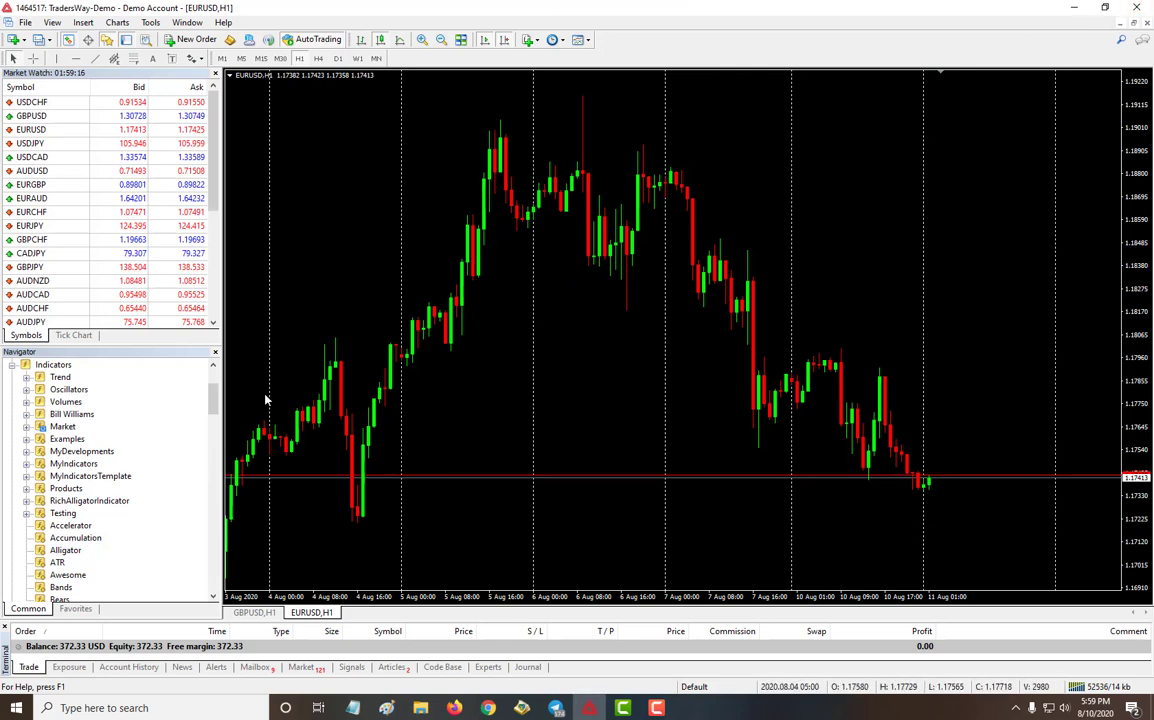
- Refresh the Navigator's indicator list and scroll to locate JCash_RSI_Scanner
{"action": "scroll", "coordinate": [55, 468], "scroll_direction": "down", "scroll_amount": 2}
{"action": "scroll", "coordinate": [55, 468], "scroll_direction": "down", "scroll_amount": 6}
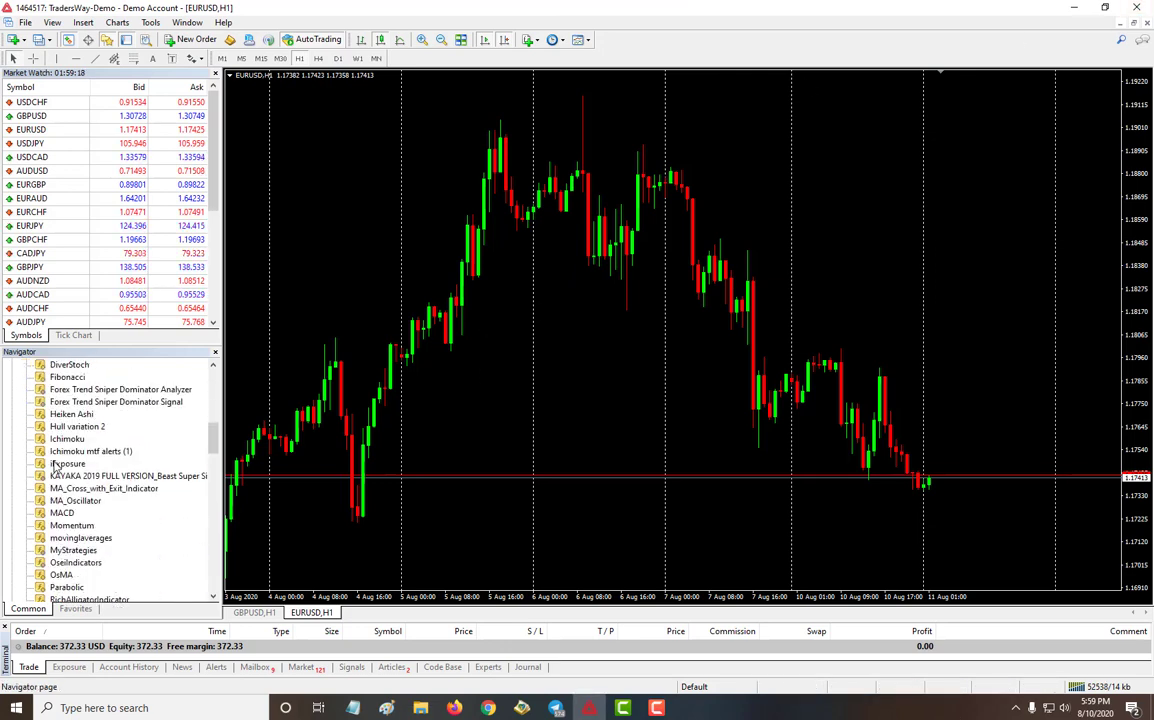
{"action": "scroll", "coordinate": [55, 468], "scroll_direction": "up", "scroll_amount": 7}
{"action": "scroll", "coordinate": [55, 468], "scroll_direction": "down", "scroll_amount": 4}
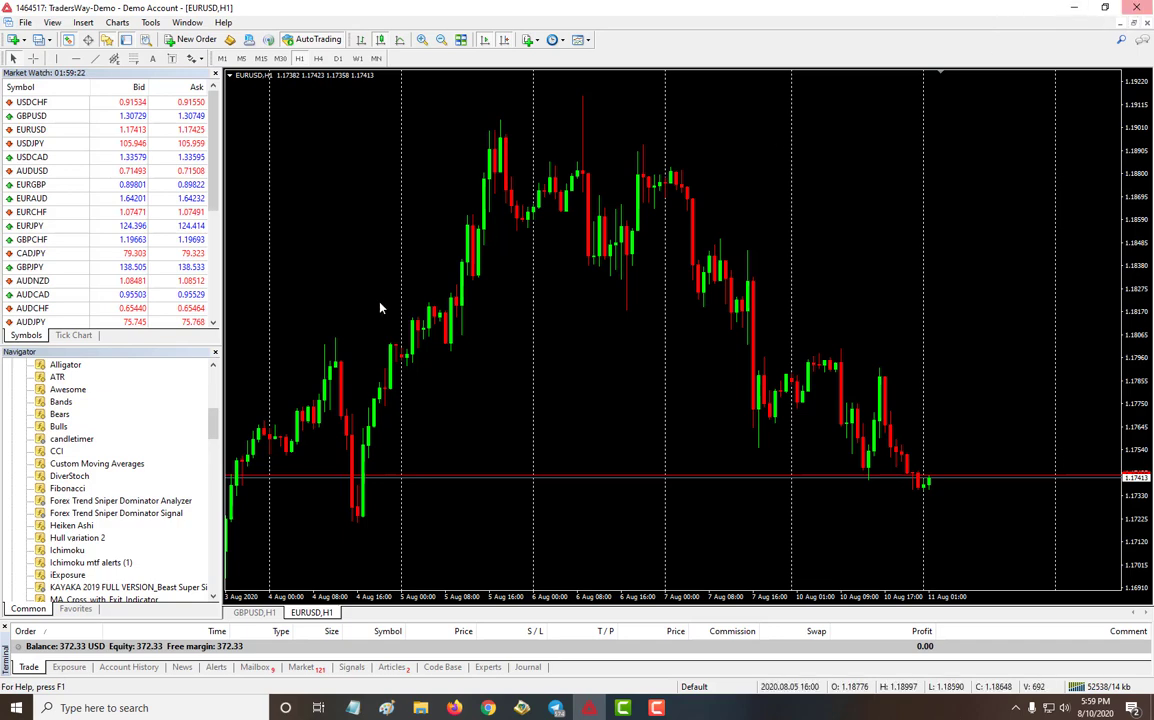
{"action": "left_click", "coordinate": [64, 464]}
{"action": "right_click", "coordinate": [63, 465]}
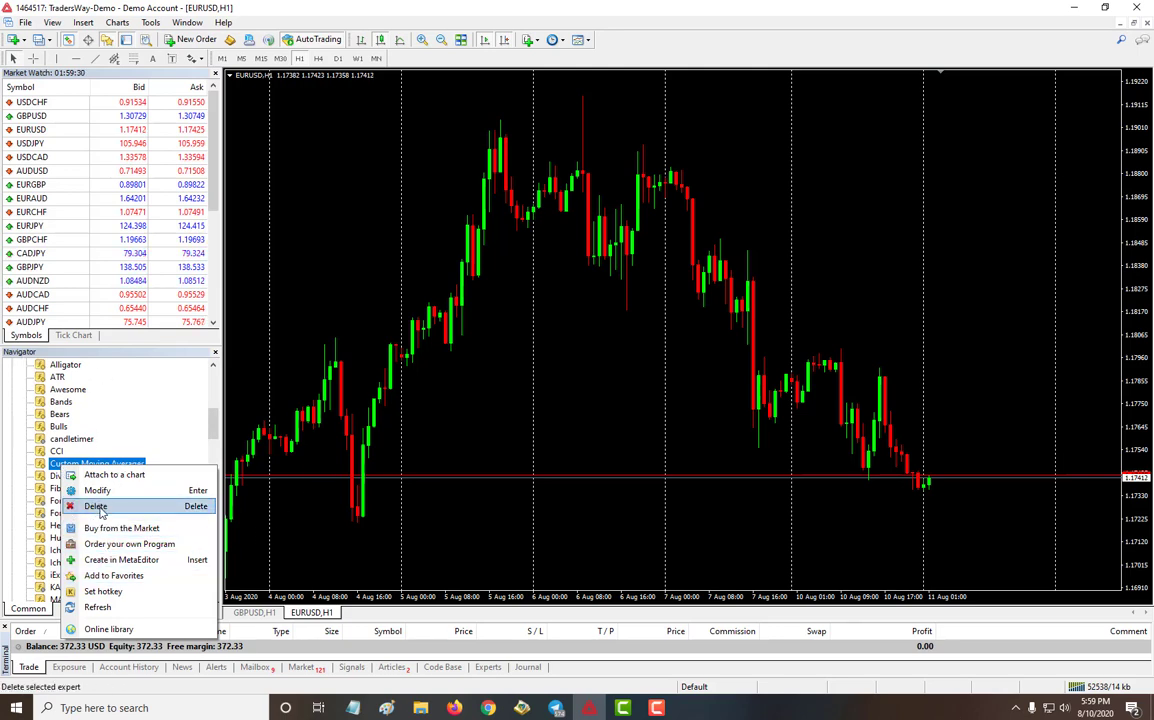
{"action": "left_click", "coordinate": [97, 607]}
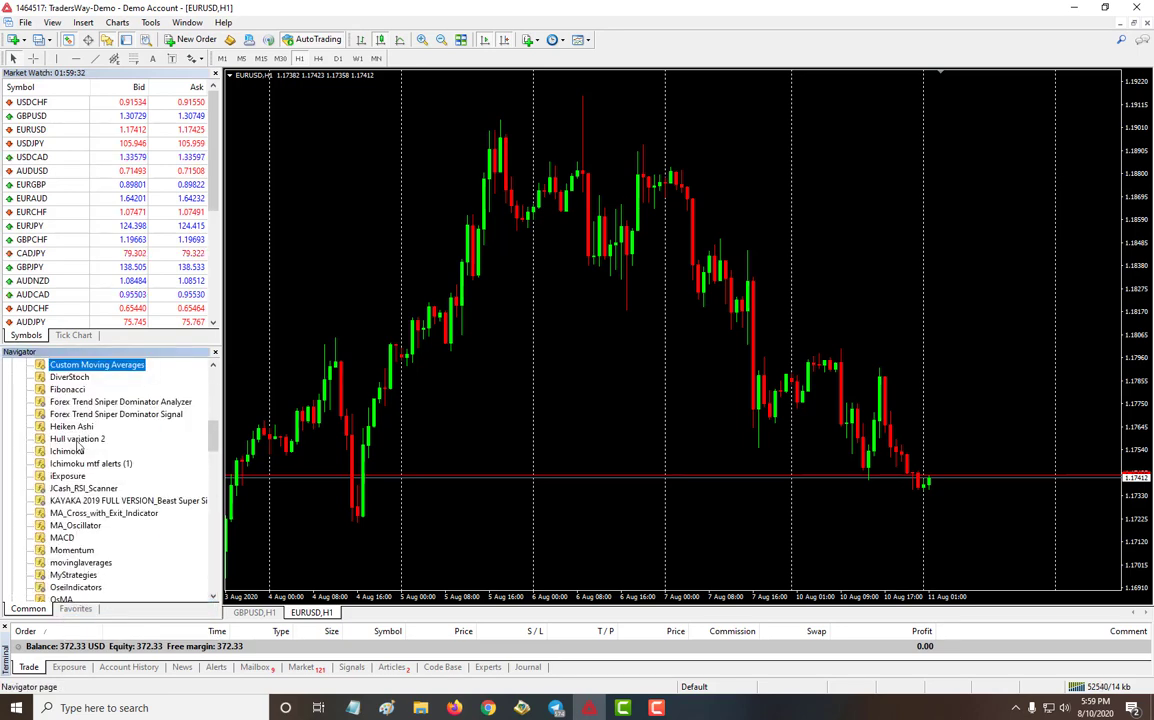
{"action": "scroll", "coordinate": [80, 447], "scroll_direction": "down", "scroll_amount": 5}
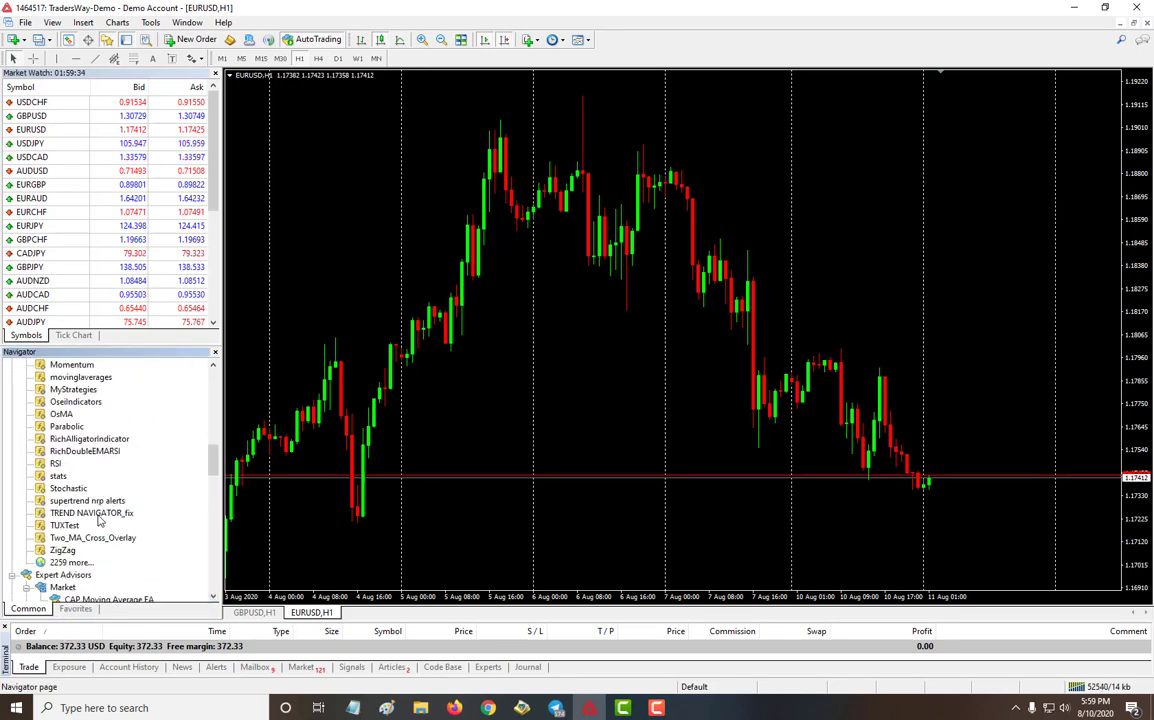
{"action": "scroll", "coordinate": [99, 518], "scroll_direction": "up", "scroll_amount": 3}
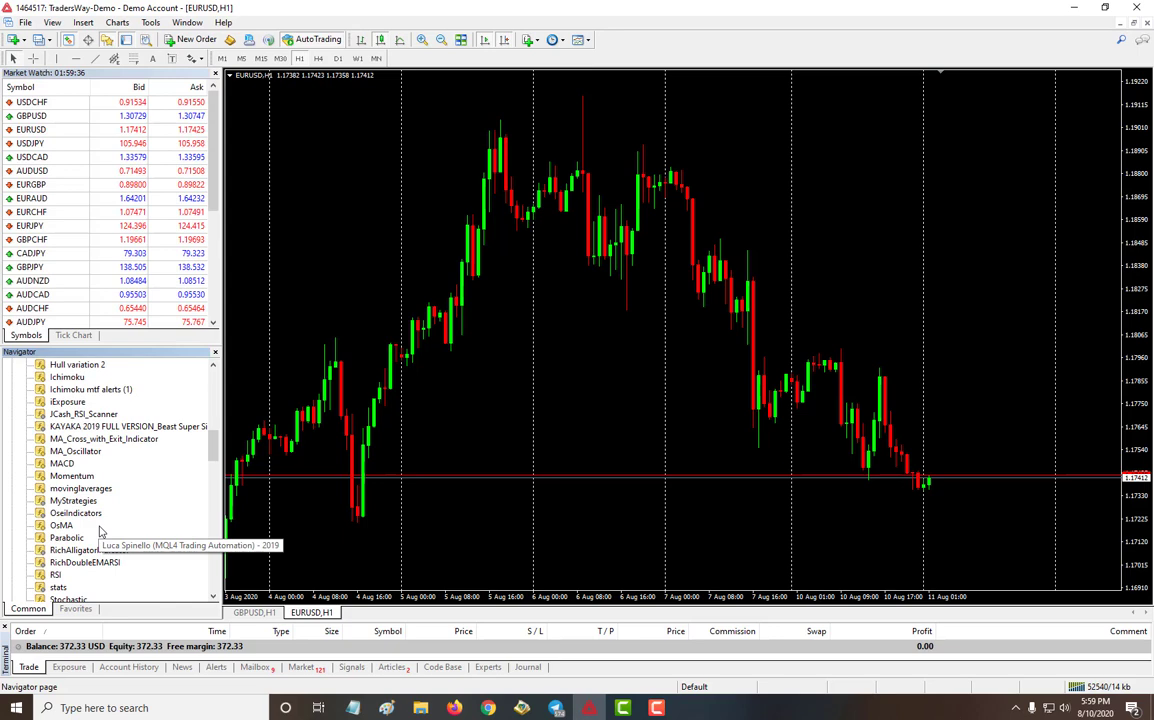
{"action": "scroll", "coordinate": [92, 490], "scroll_direction": "up", "scroll_amount": 1}
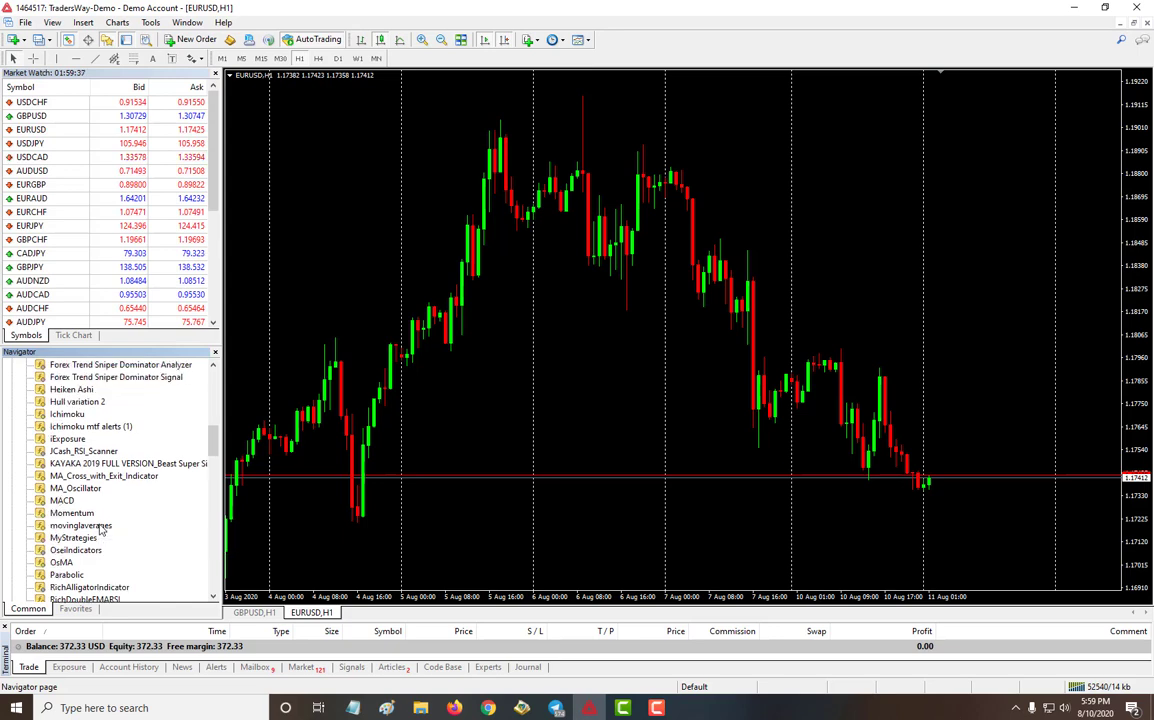
- Open JCash_RSI_Scanner's inputs and set Push notification, Popup message and Email to true
{"action": "double_click", "coordinate": [83, 451]}
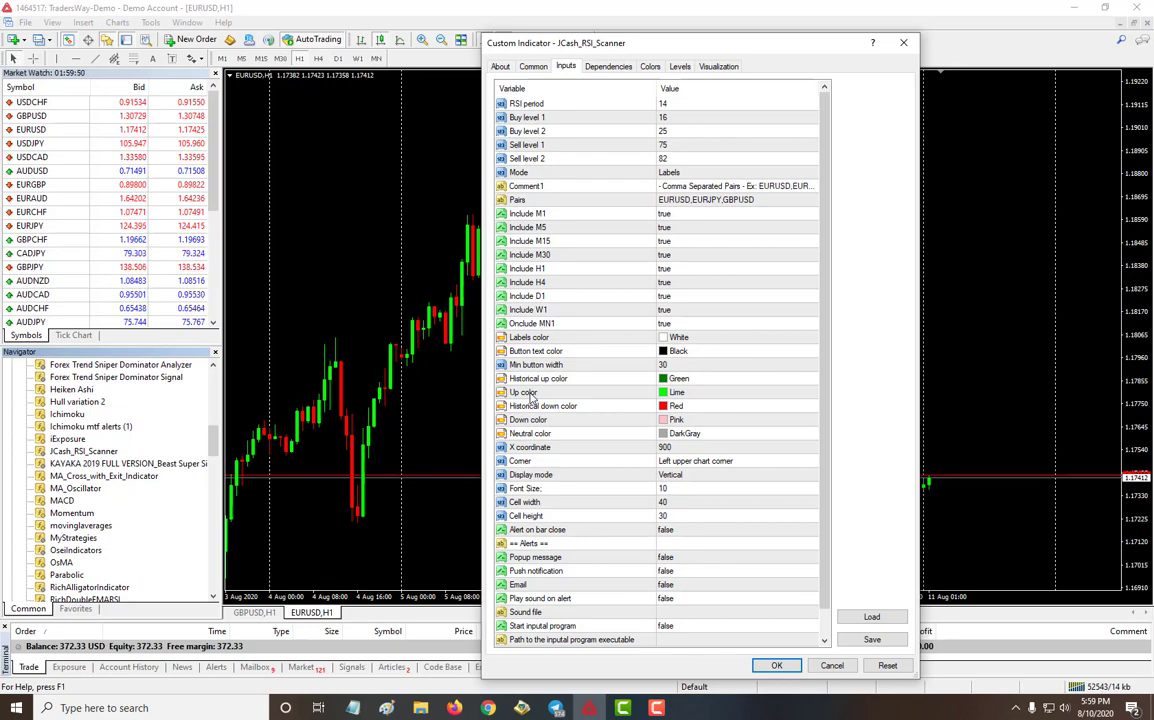
{"action": "left_click", "coordinate": [759, 207]}
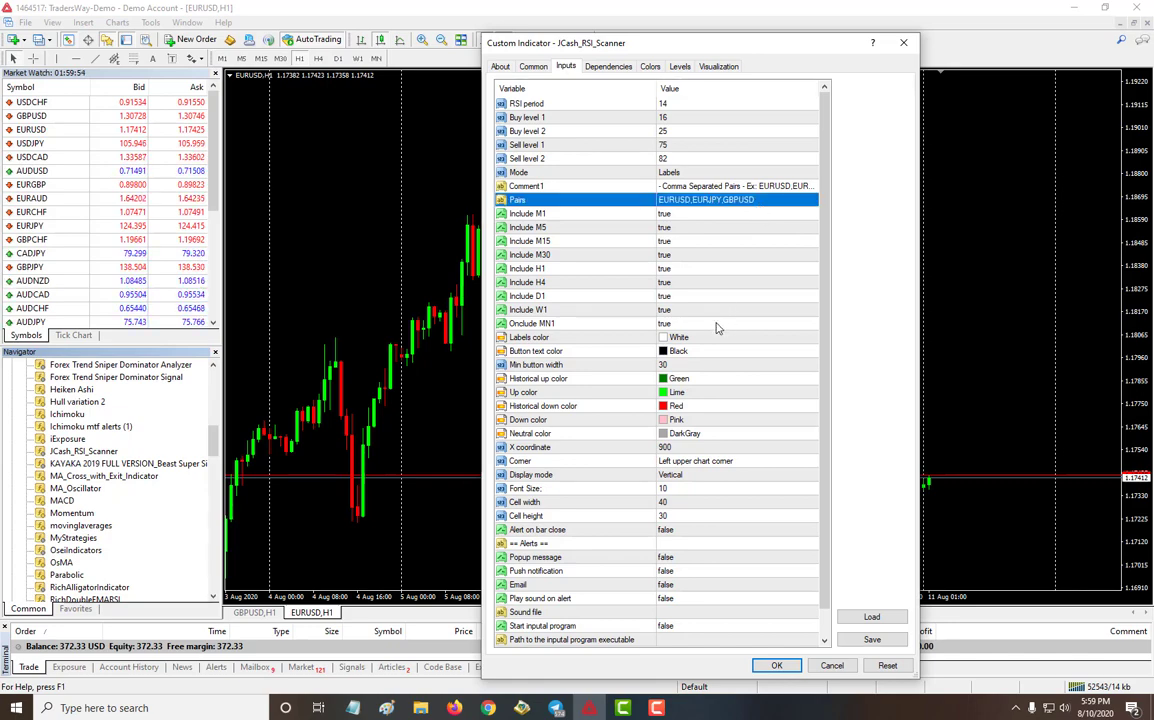
{"action": "scroll", "coordinate": [700, 529], "scroll_direction": "down", "scroll_amount": 1}
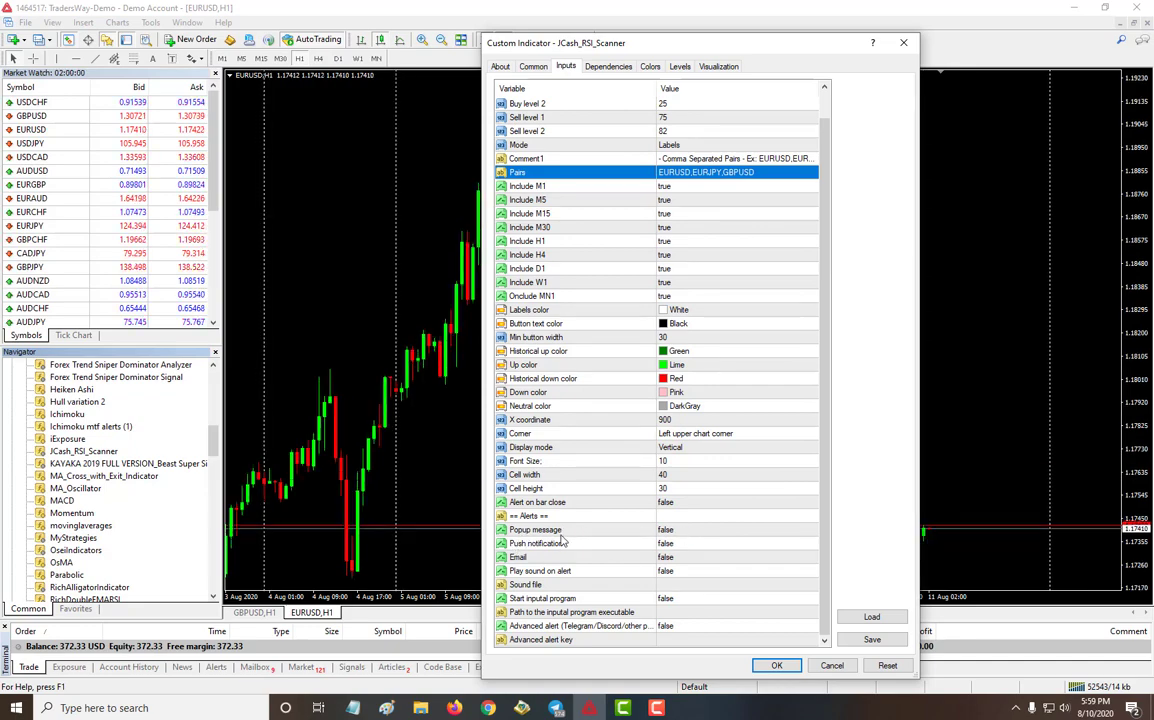
{"action": "left_click", "coordinate": [678, 545]}
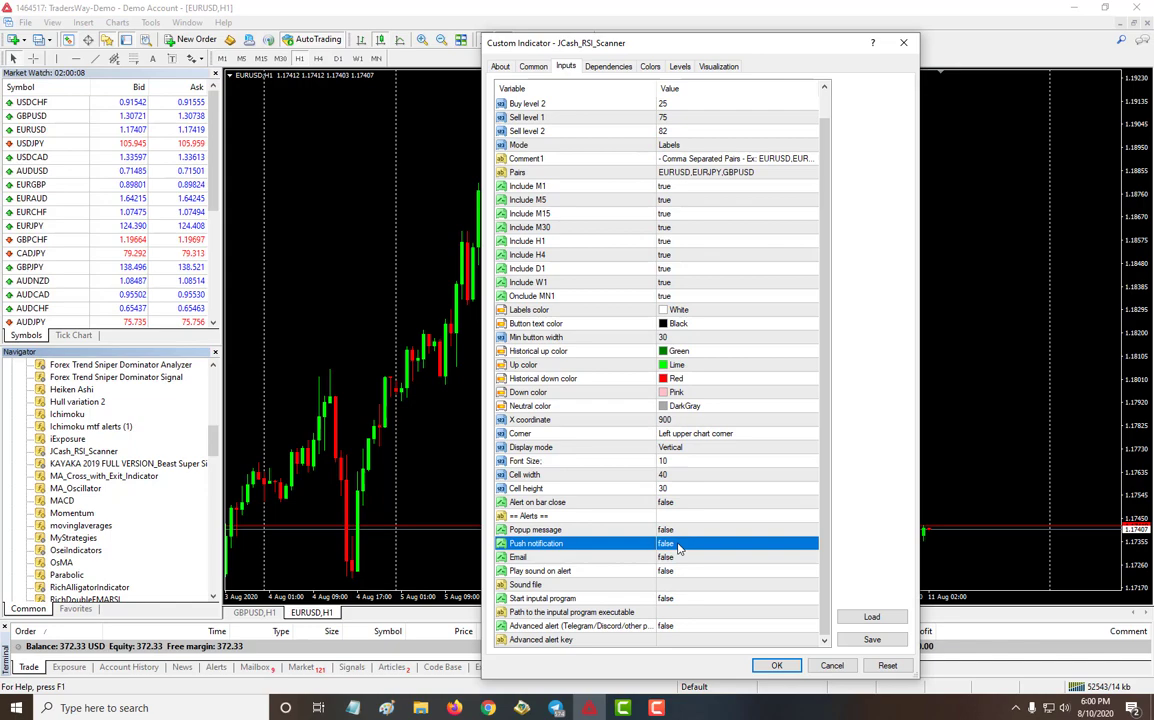
{"action": "left_click", "coordinate": [678, 545]}
{"action": "left_click", "coordinate": [668, 567]}
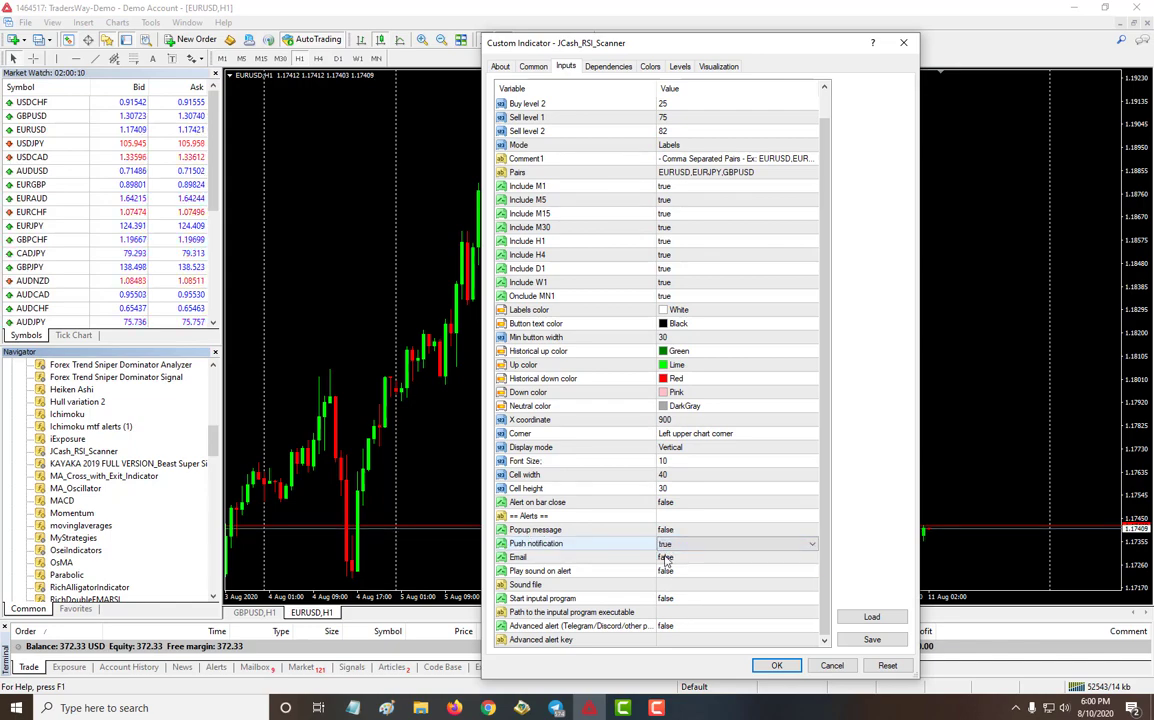
{"action": "left_click", "coordinate": [688, 534]}
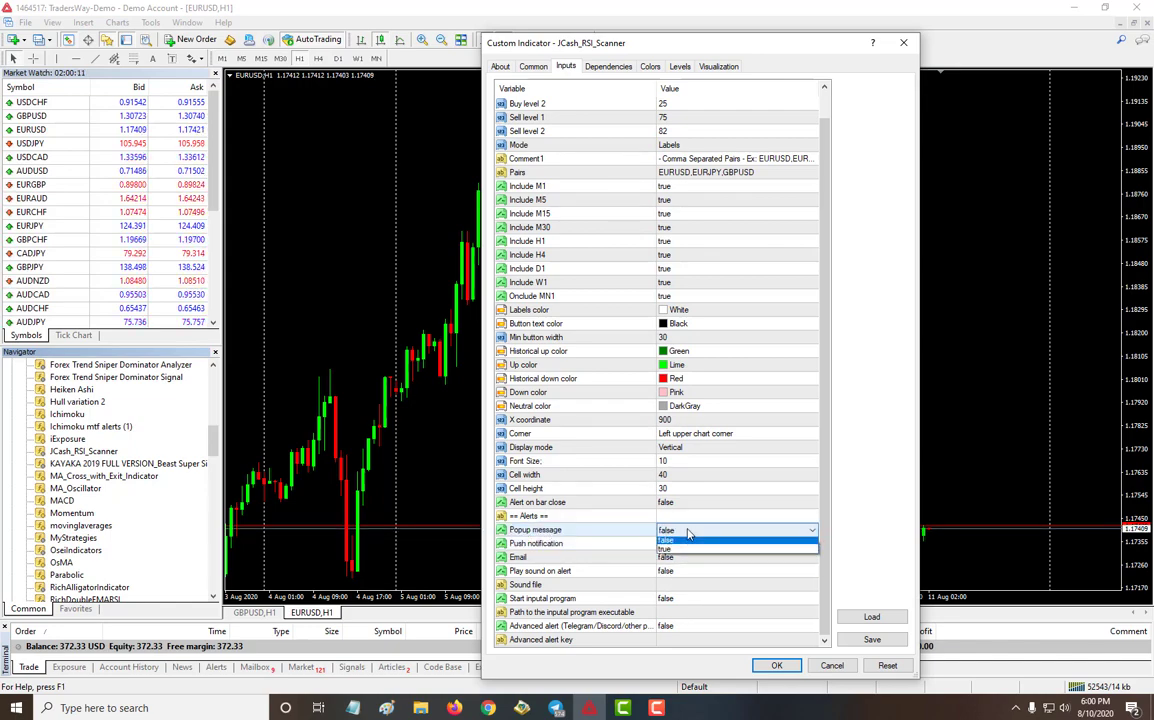
{"action": "left_click", "coordinate": [670, 566]}
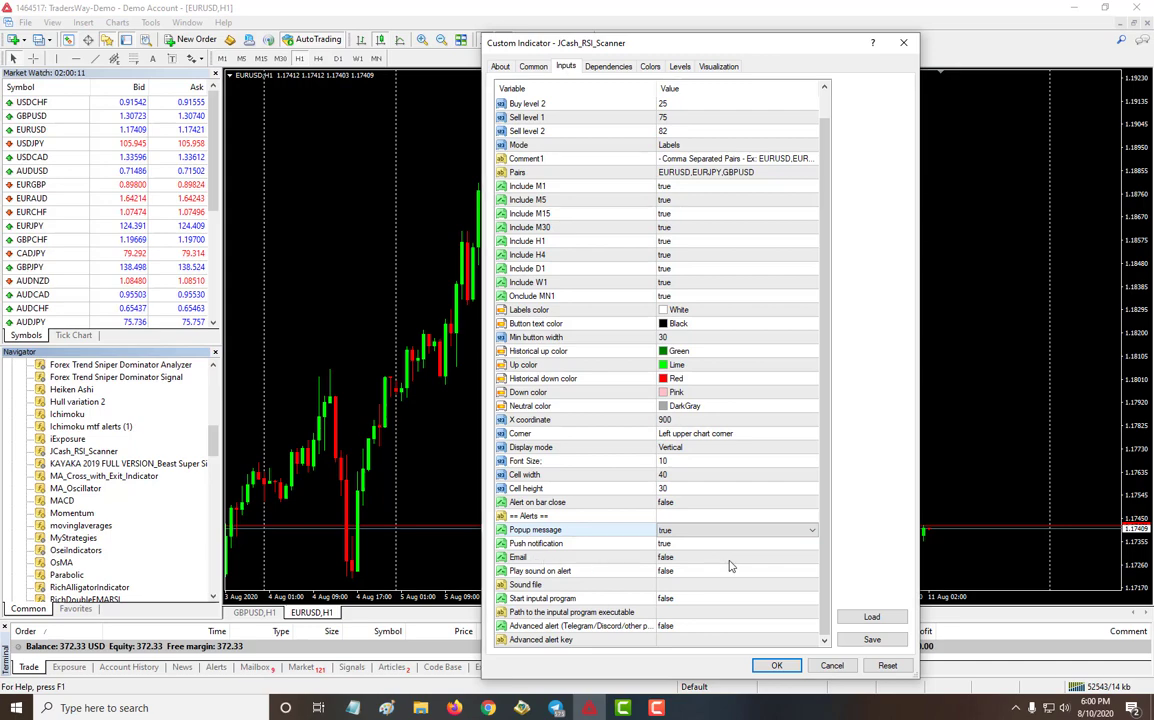
{"action": "left_click", "coordinate": [680, 557]}
{"action": "left_click", "coordinate": [680, 557]}
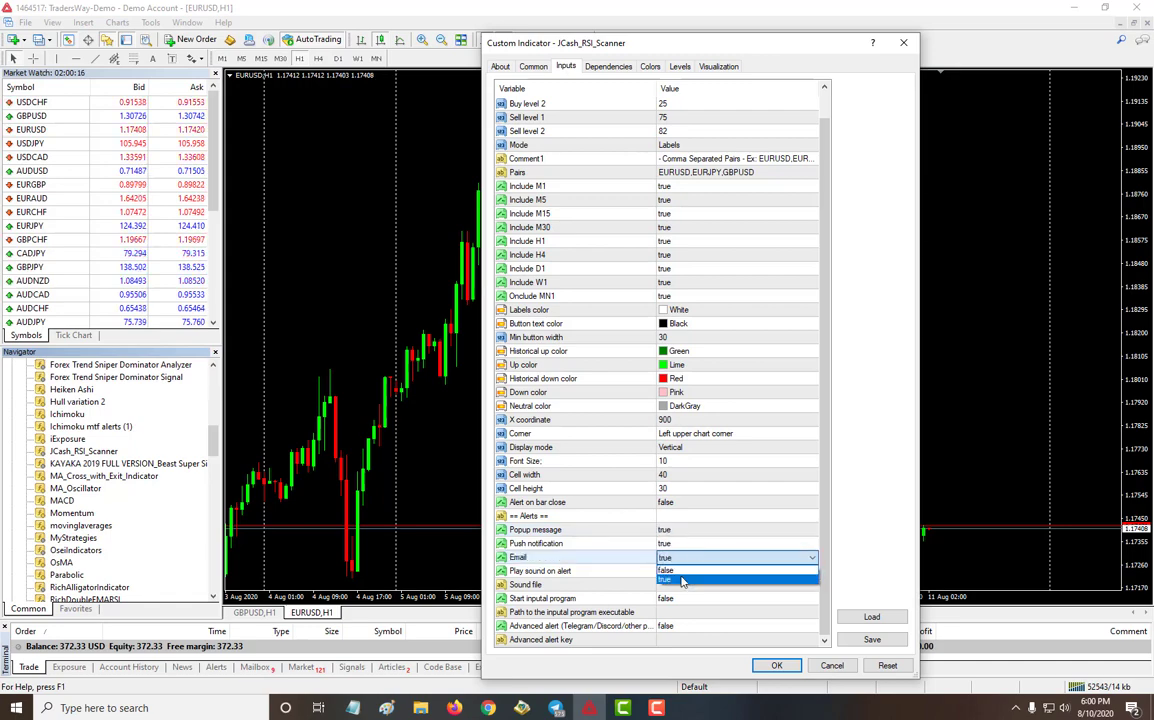
{"action": "left_click", "coordinate": [670, 579]}
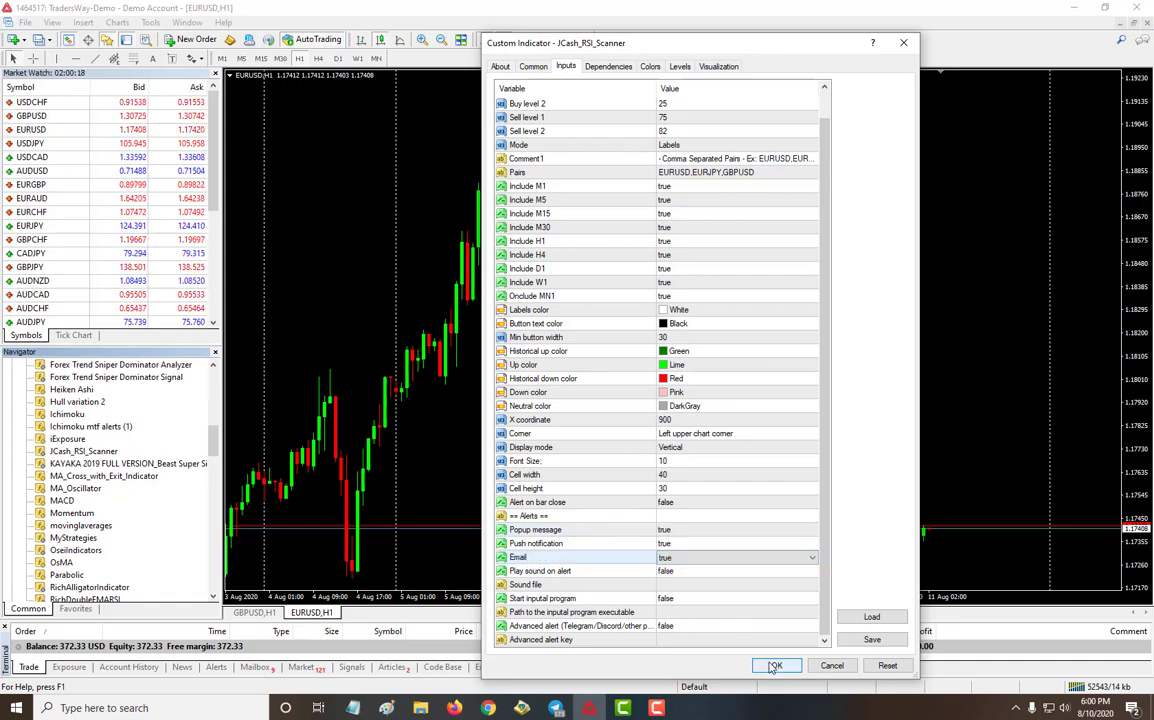
- Apply the scanner to the EURUSD chart and open the chart's Indicators List
{"action": "left_click", "coordinate": [775, 666]}
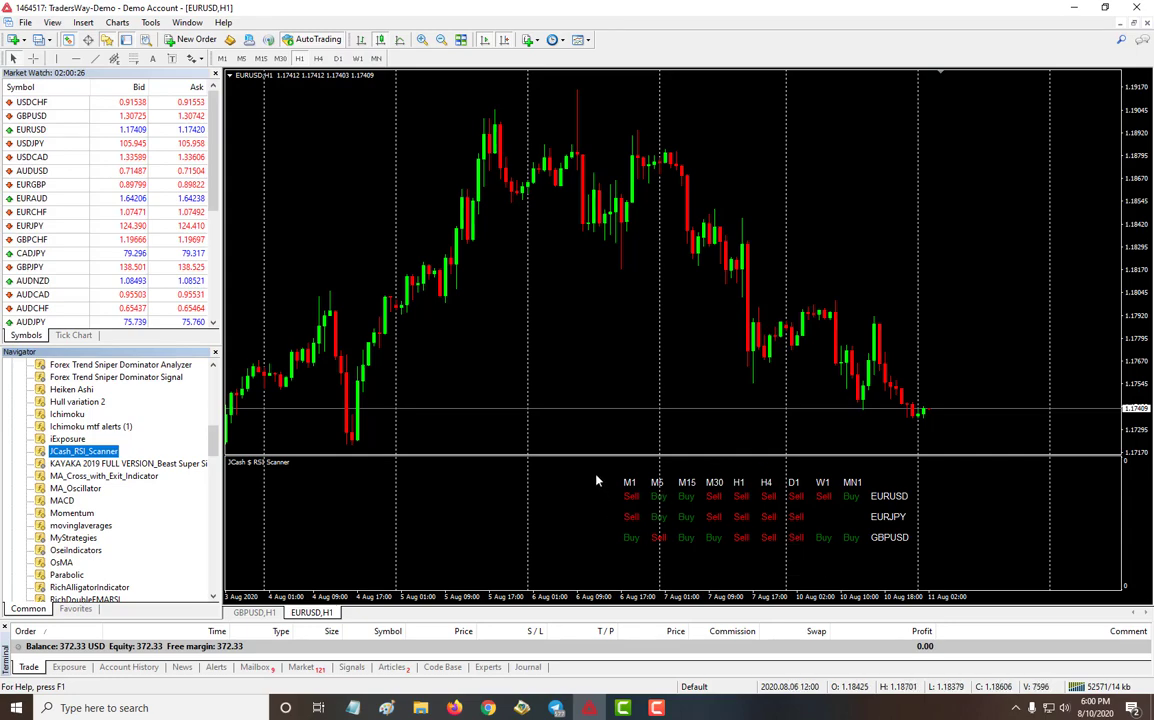
{"action": "left_click", "coordinate": [585, 342]}
{"action": "right_click", "coordinate": [585, 342]}
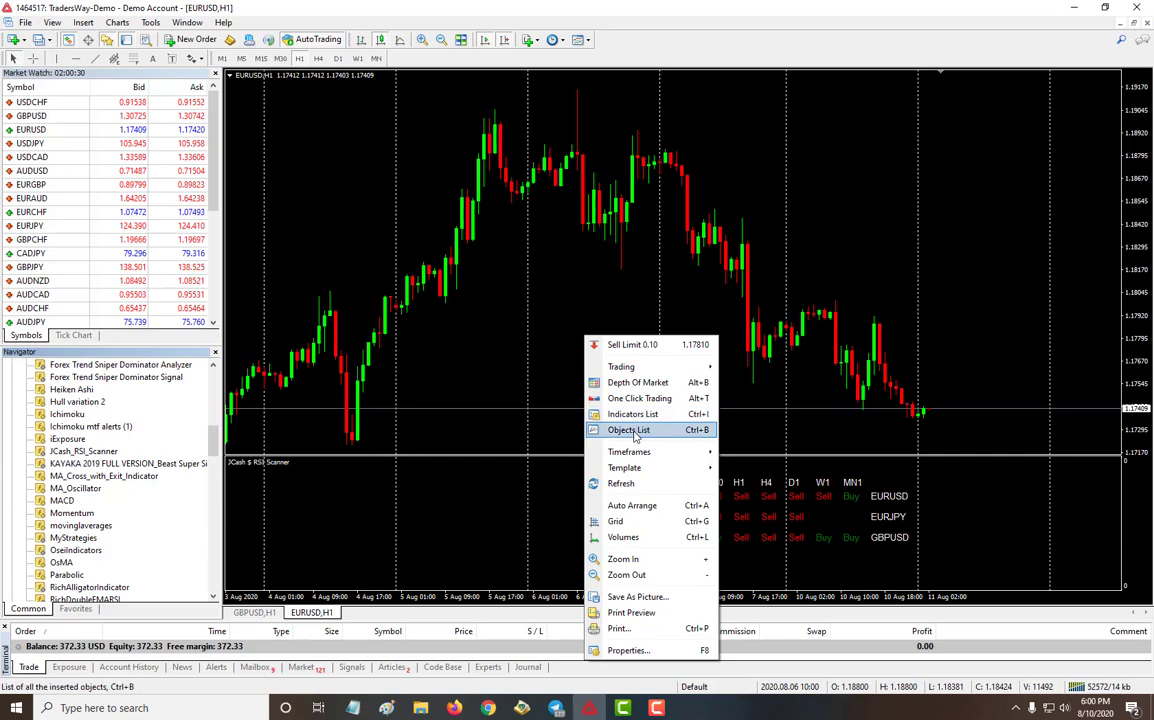
{"action": "left_click", "coordinate": [640, 415]}
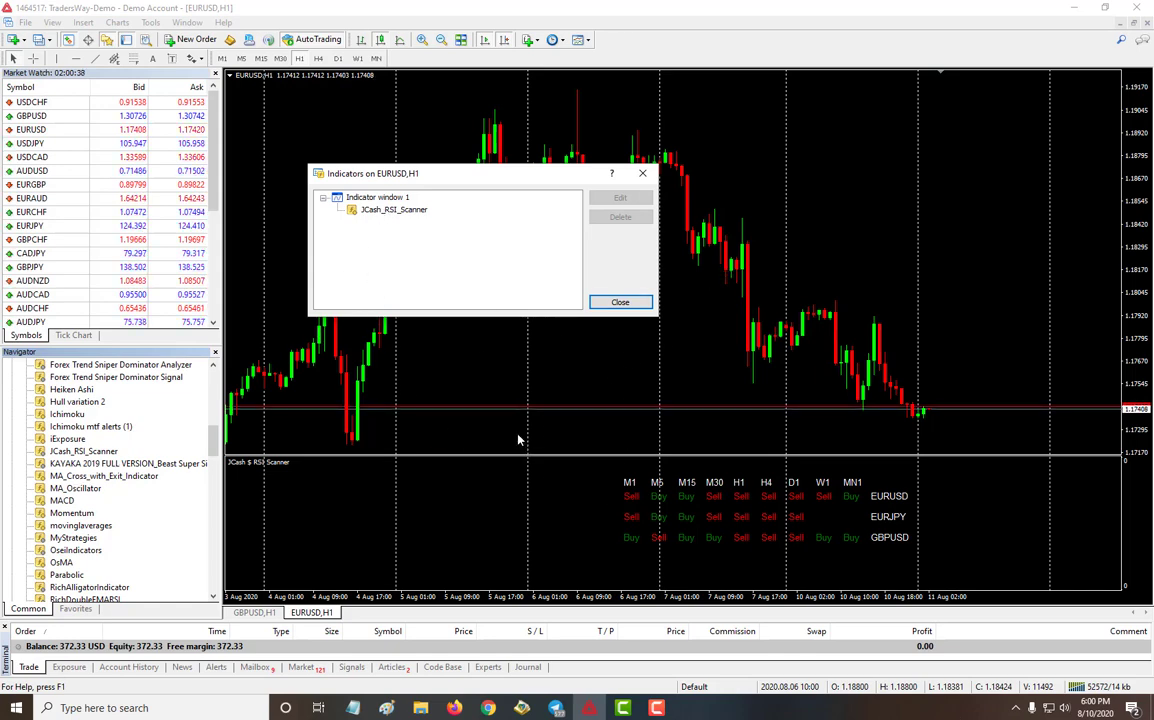
- Append AUDUSD to the scanner's Pairs input, apply it, and close the Indicators list
{"action": "double_click", "coordinate": [392, 211]}
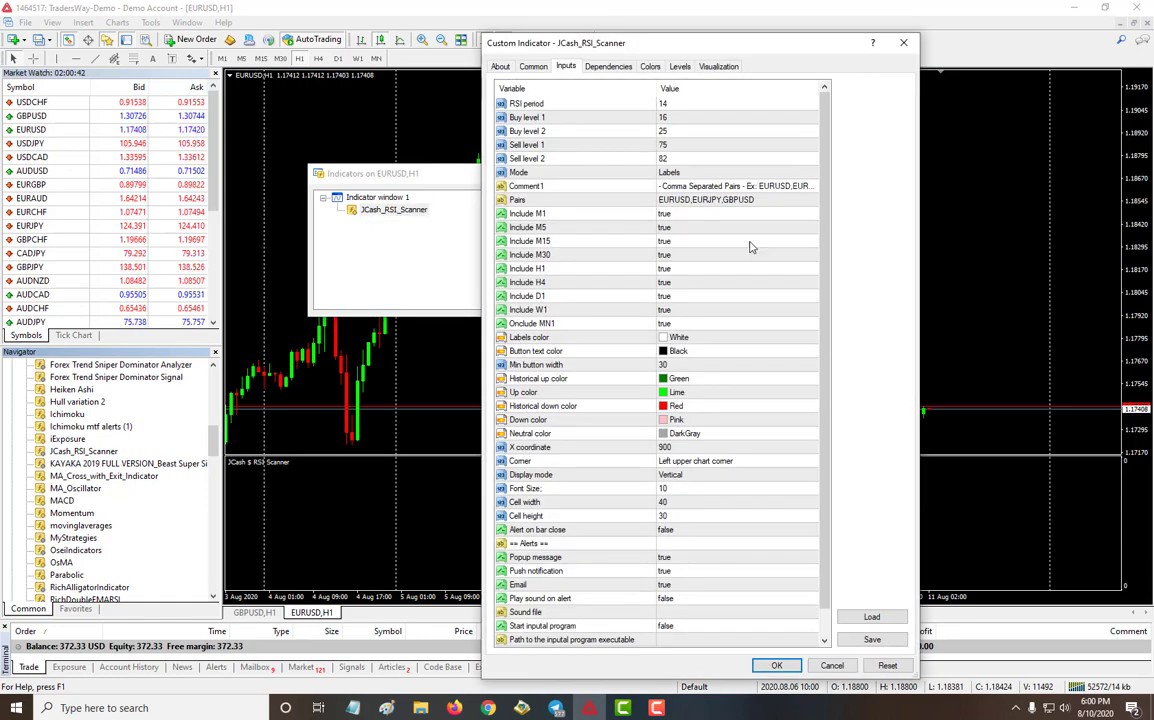
{"action": "double_click", "coordinate": [766, 202]}
{"action": "left_click", "coordinate": [761, 200]}
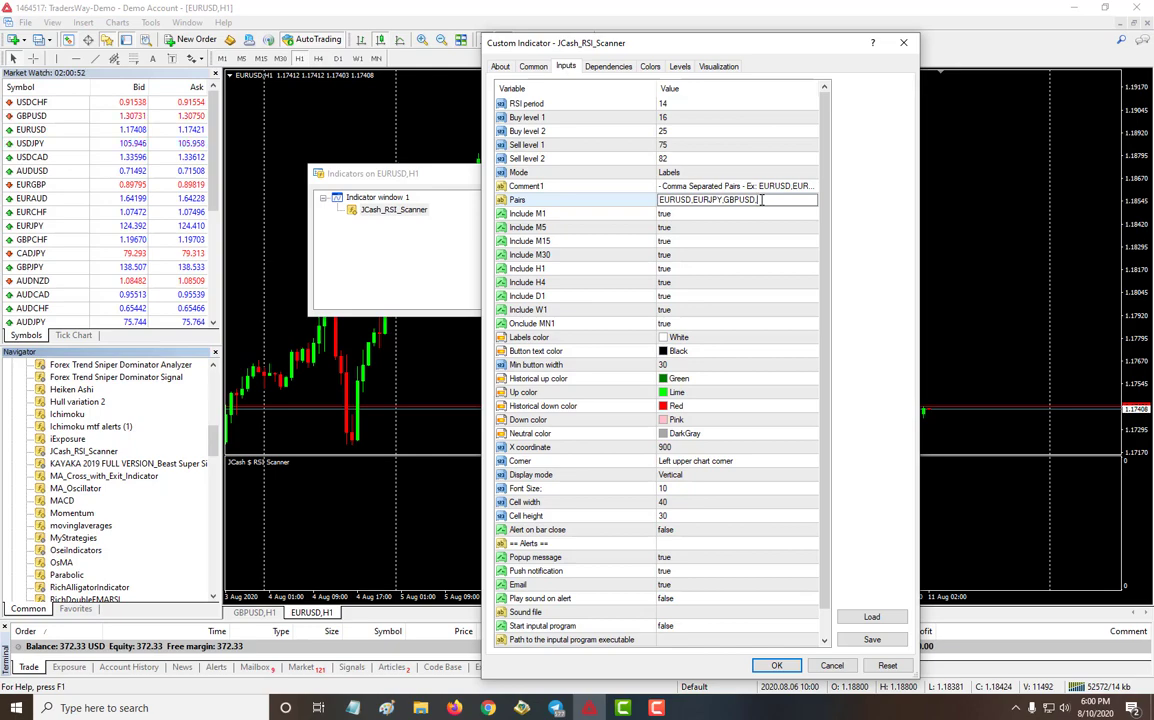
{"action": "type", "text": "AU"}
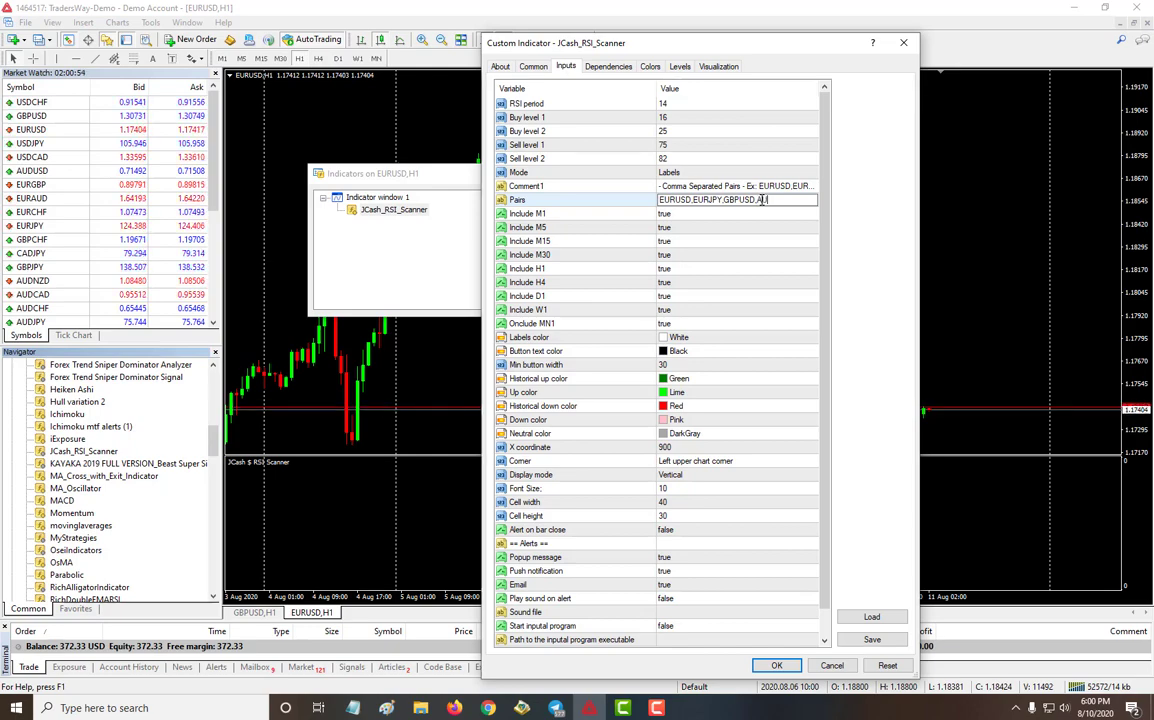
{"action": "type", "text": "DUSD"}
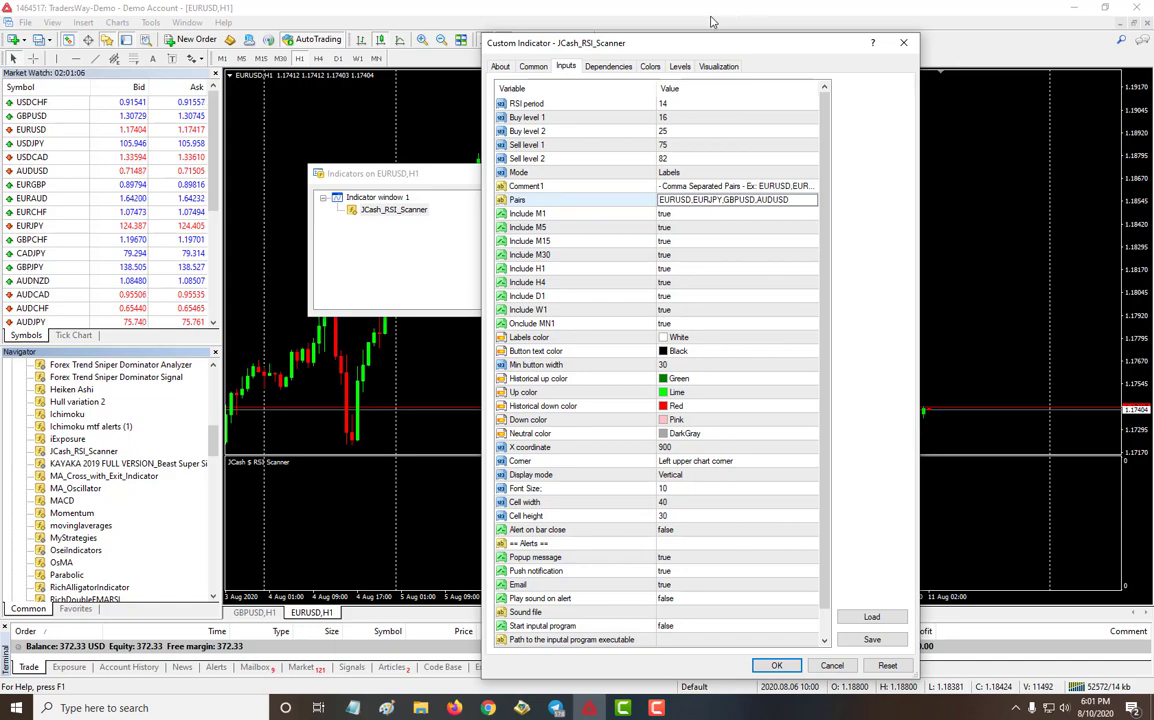
{"action": "left_click", "coordinate": [767, 667]}
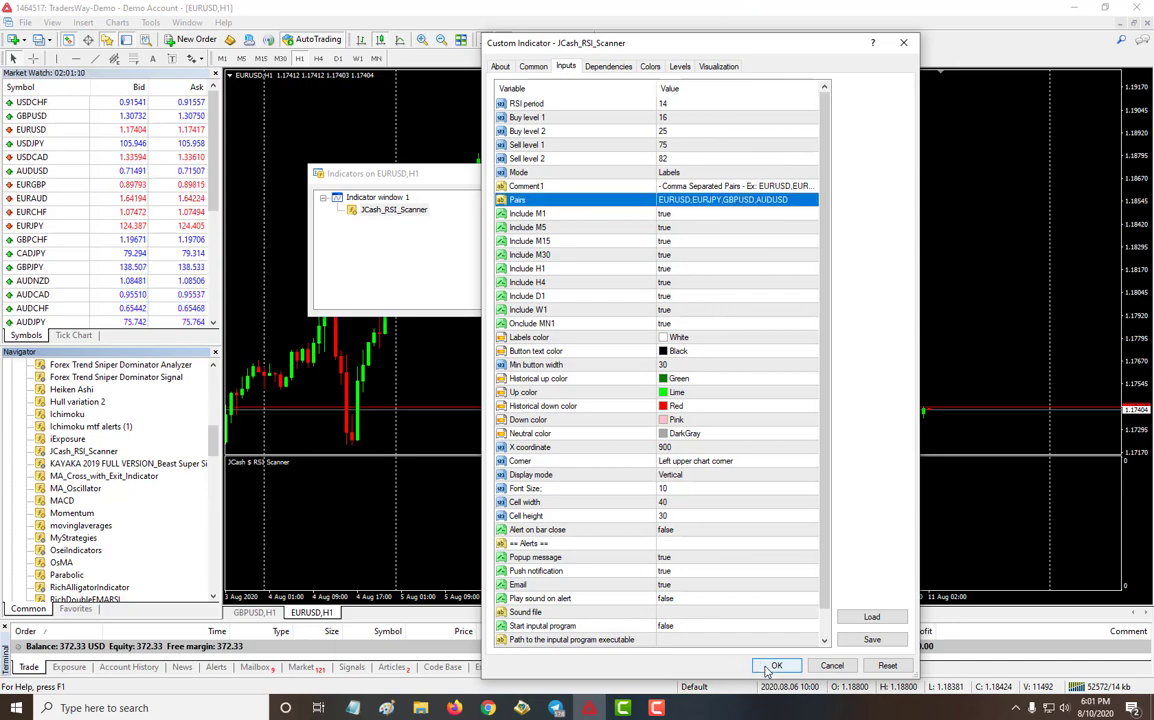
{"action": "left_click", "coordinate": [770, 666]}
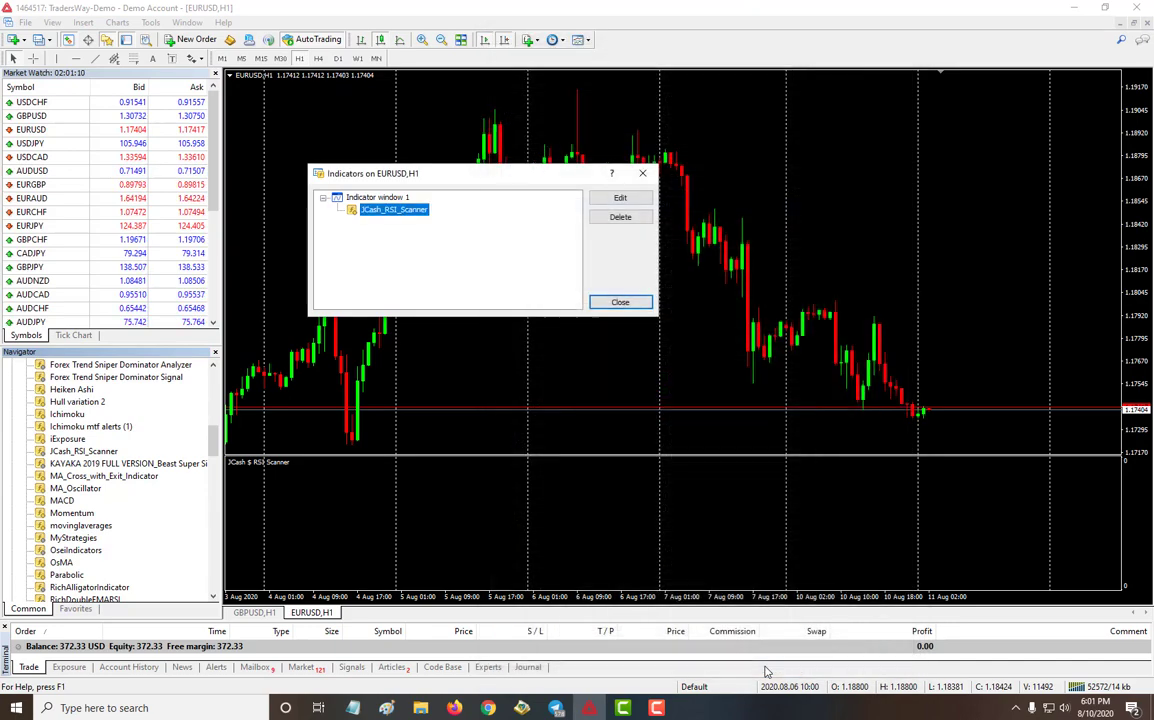
{"action": "left_click", "coordinate": [620, 301]}
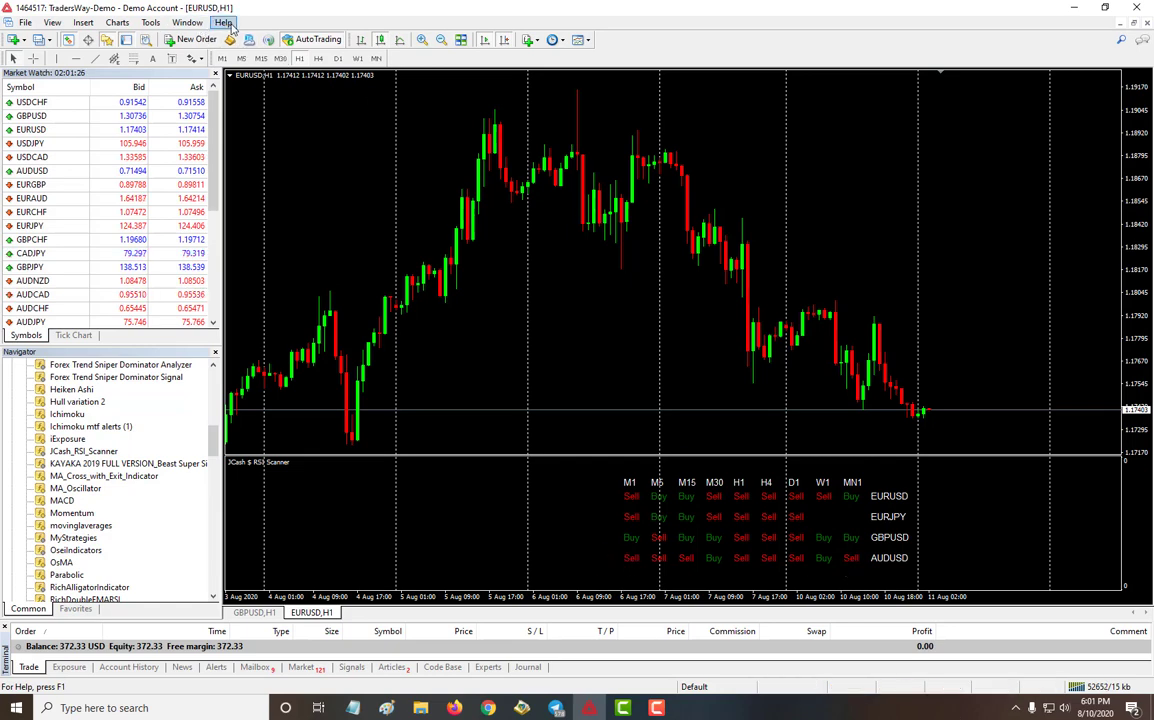
- Open Tools > Options and check the Trade tab before returning to Community
{"action": "left_click", "coordinate": [151, 23]}
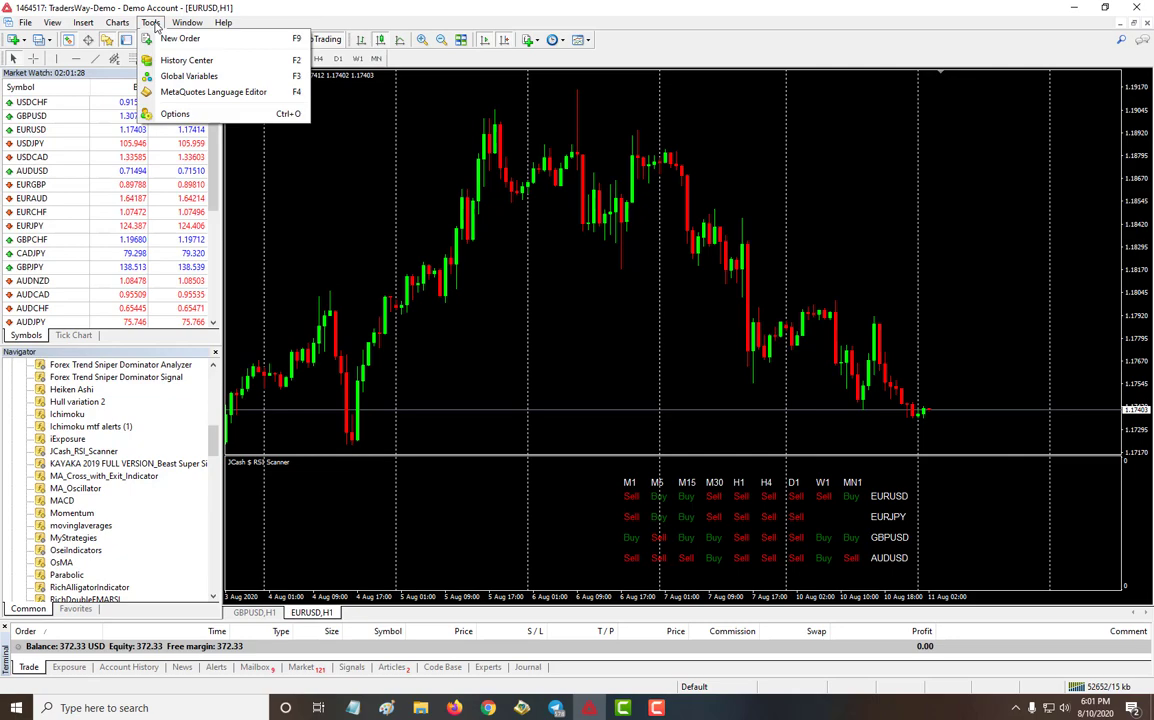
{"action": "left_click", "coordinate": [190, 113]}
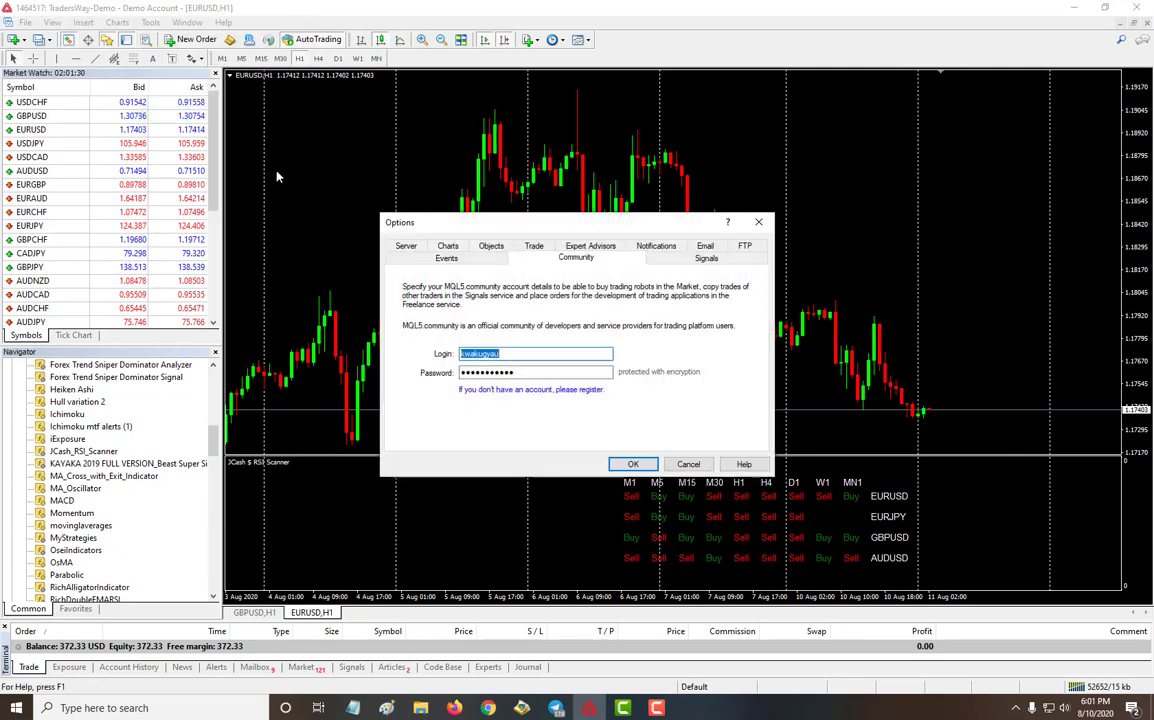
{"action": "left_click", "coordinate": [535, 250]}
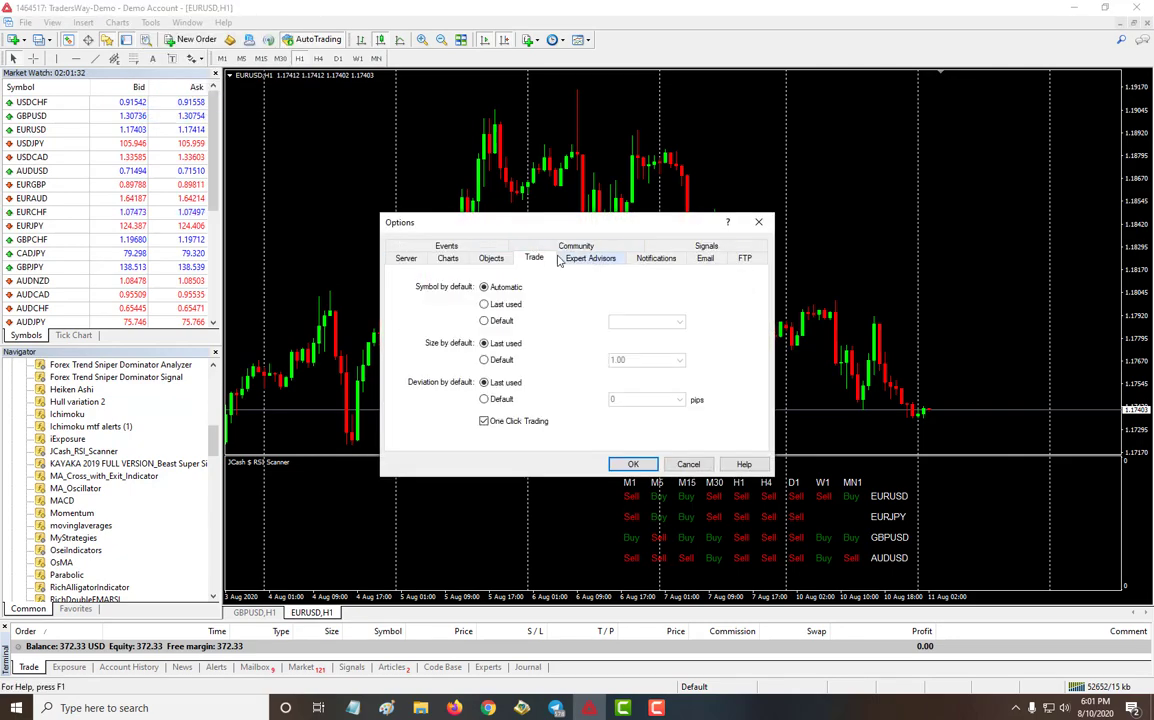
{"action": "left_click", "coordinate": [577, 247]}
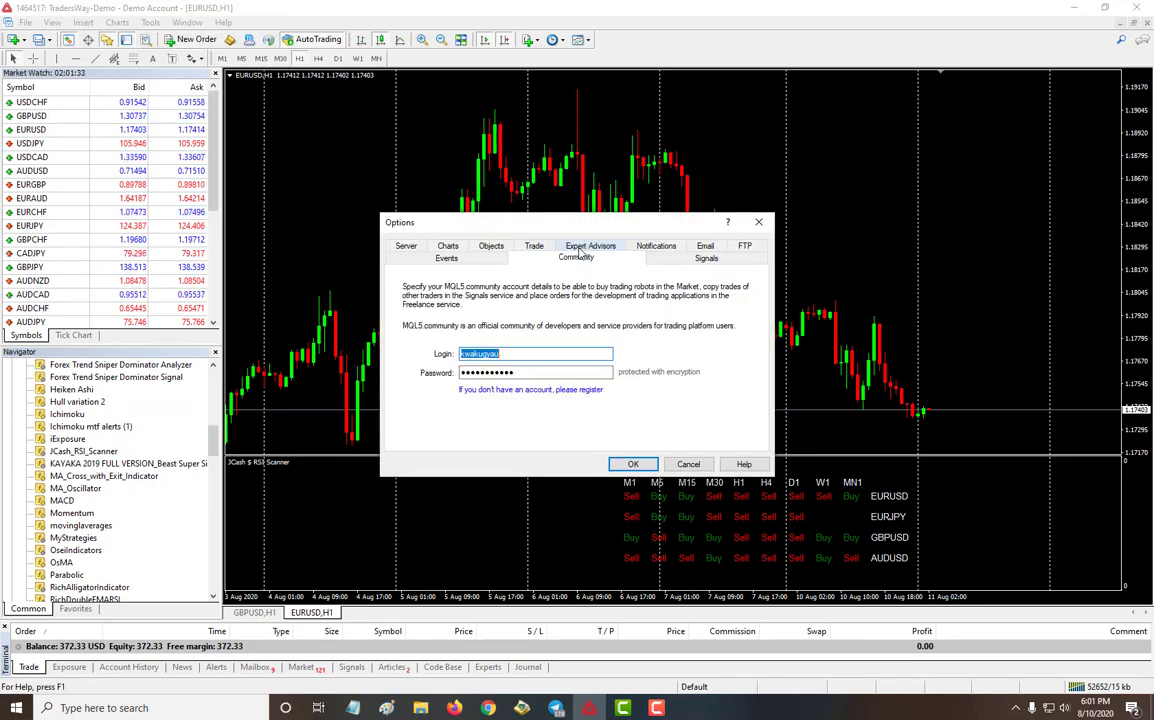
- Enable push notifications with the MetaQuotes ID and confirm two test notifications are queued
{"action": "left_click", "coordinate": [658, 246]}
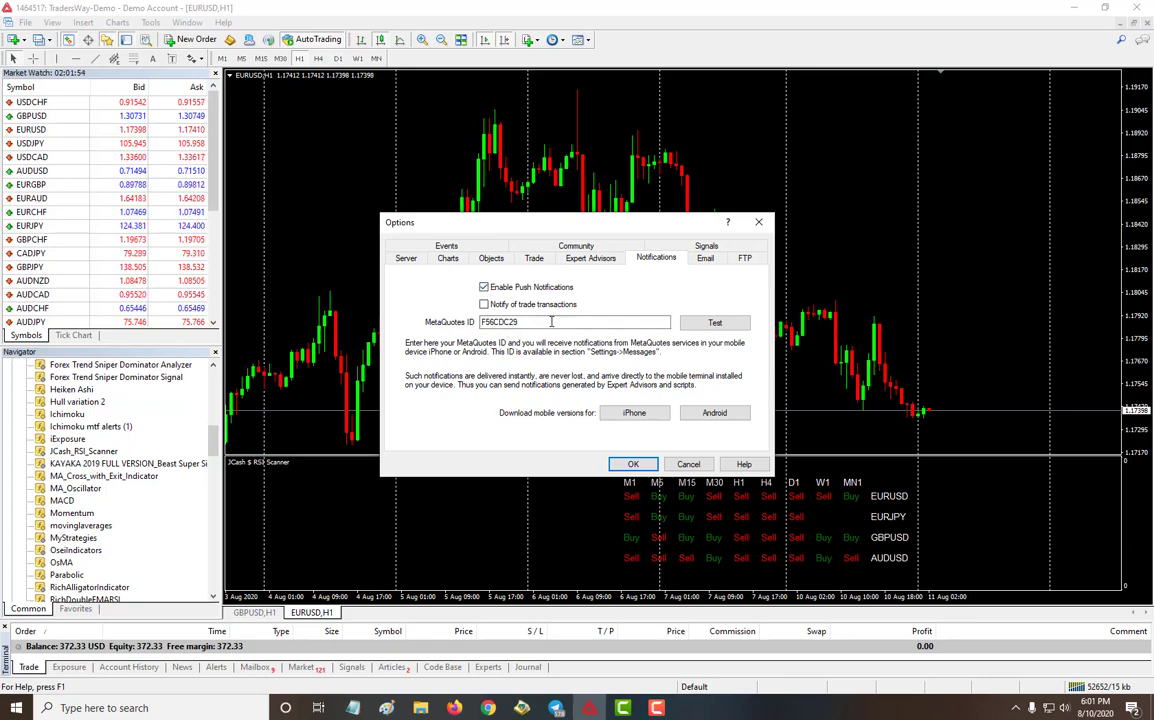
{"action": "double_click", "coordinate": [484, 321]}
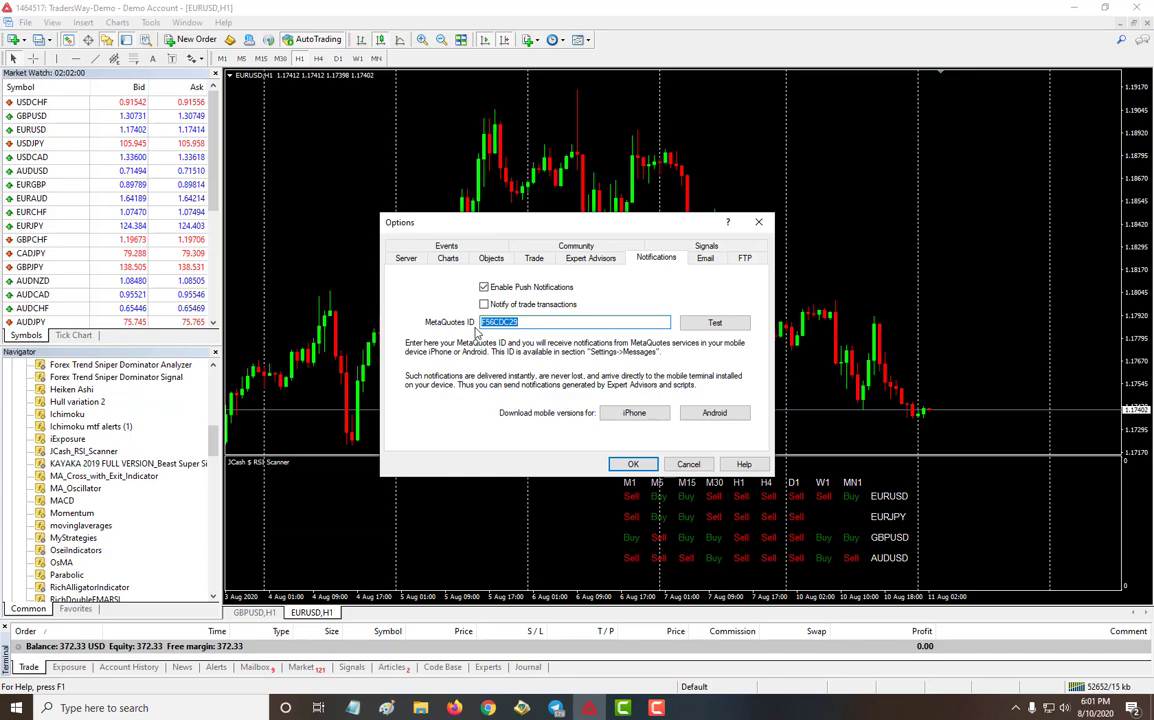
{"action": "left_click", "coordinate": [537, 320]}
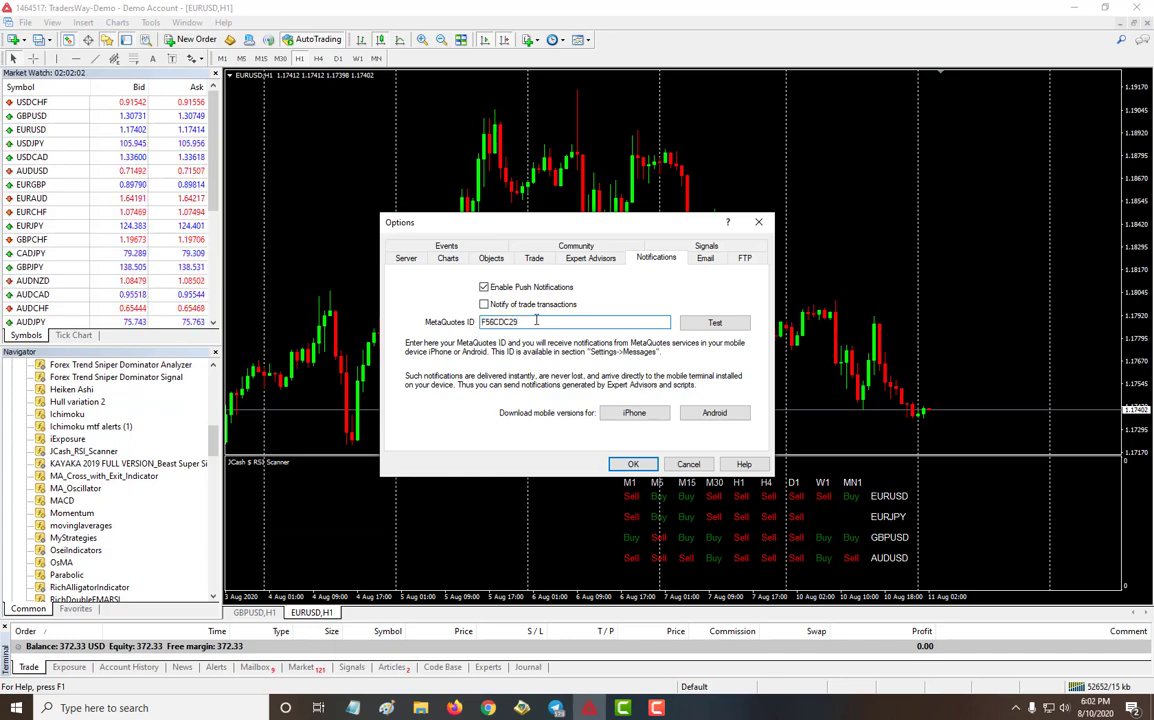
{"action": "left_click_drag", "start_coordinate": [537, 320], "coordinate": [471, 323]}
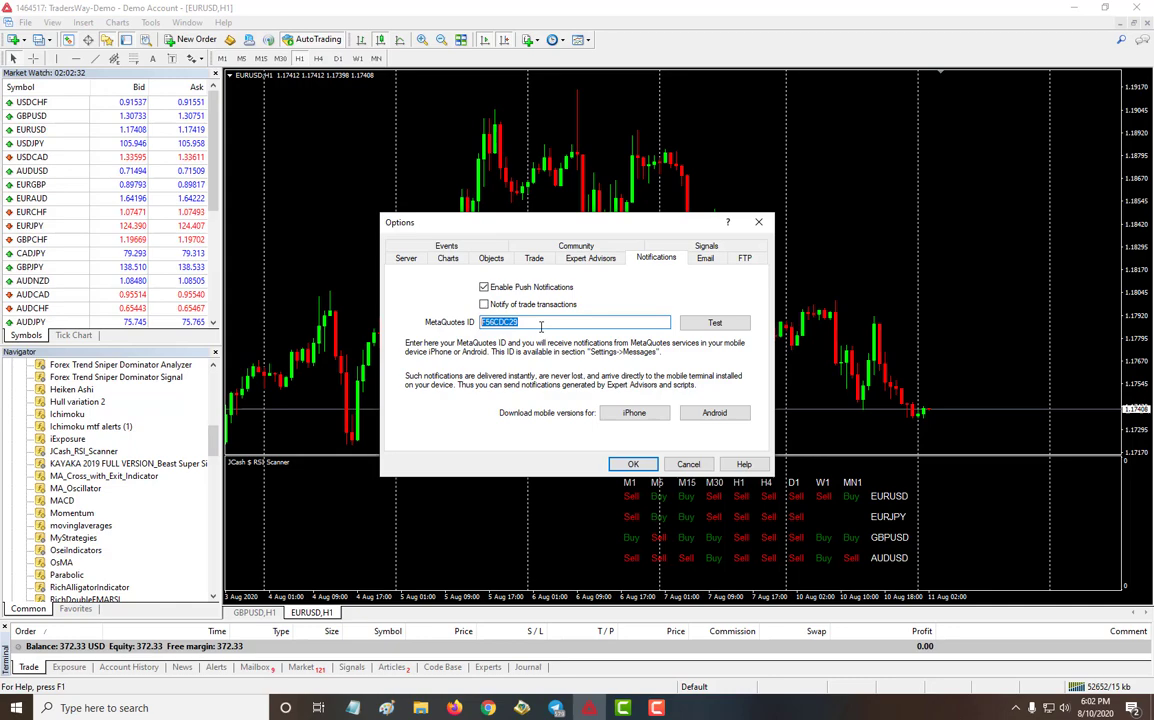
{"action": "left_click", "coordinate": [715, 323]}
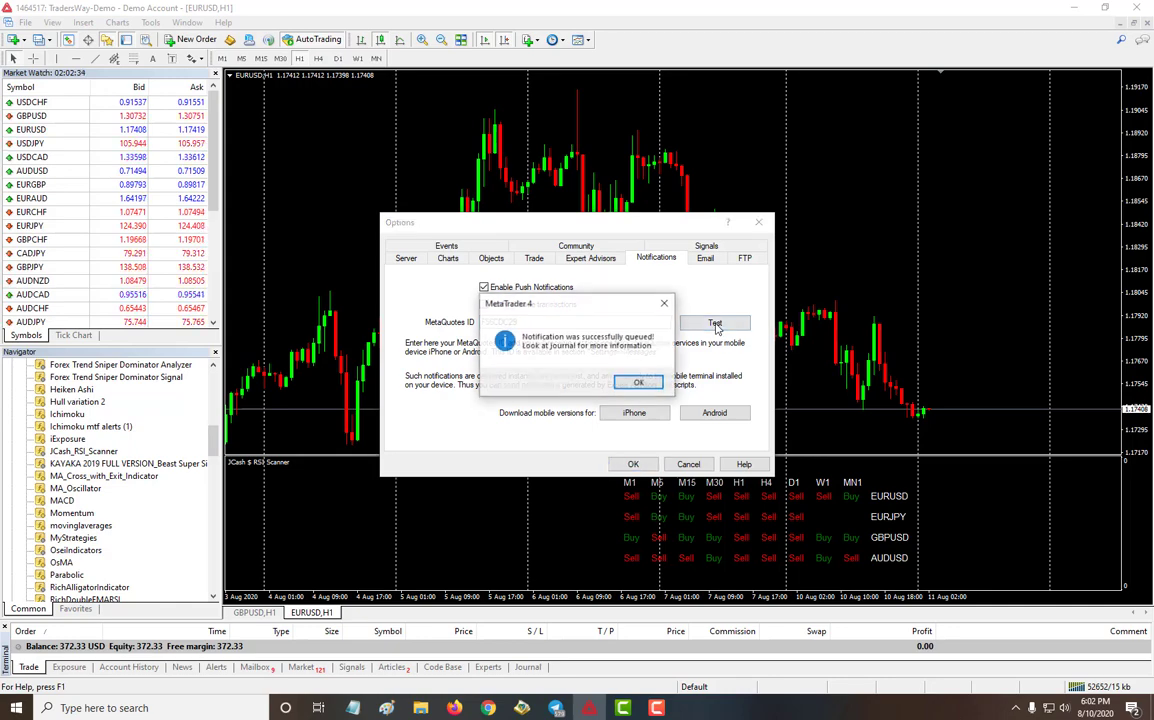
{"action": "left_click", "coordinate": [637, 384]}
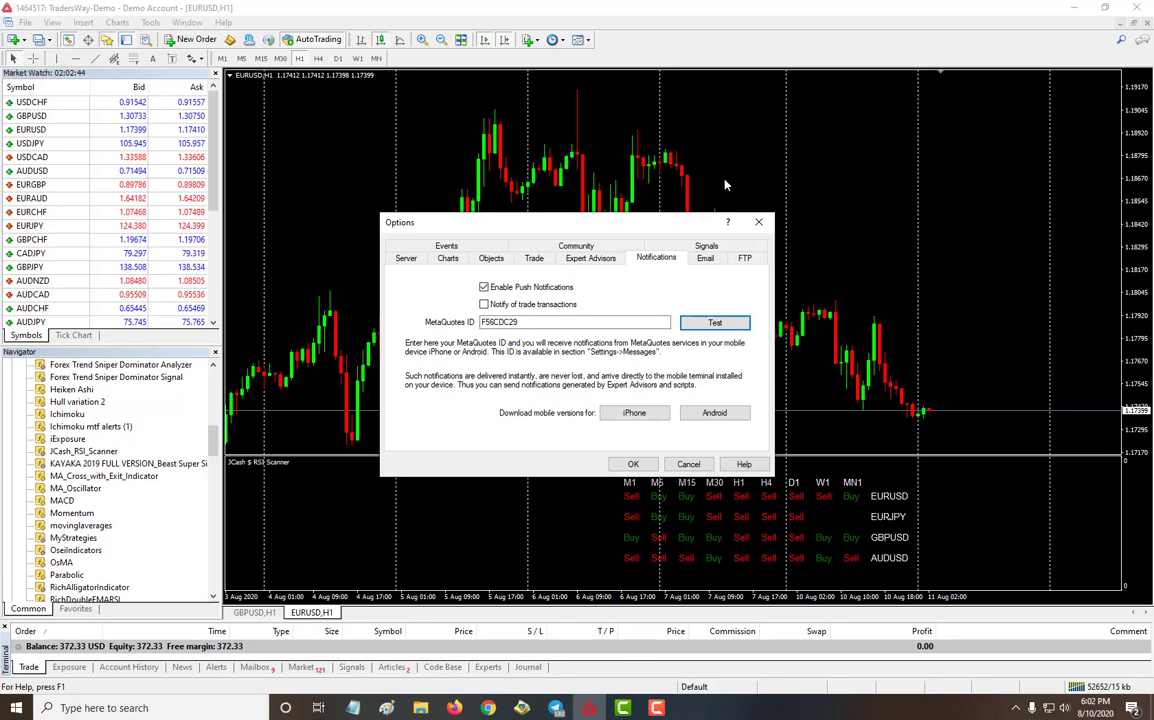
{"action": "left_click", "coordinate": [716, 323]}
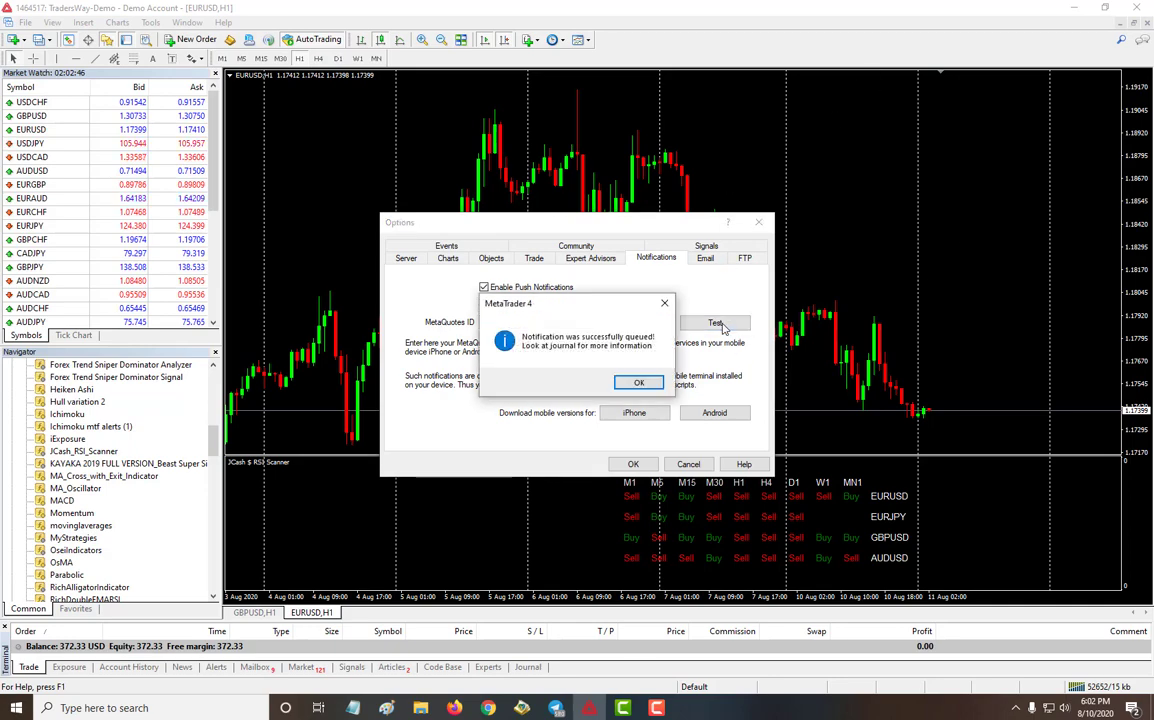
{"action": "left_click", "coordinate": [638, 386]}
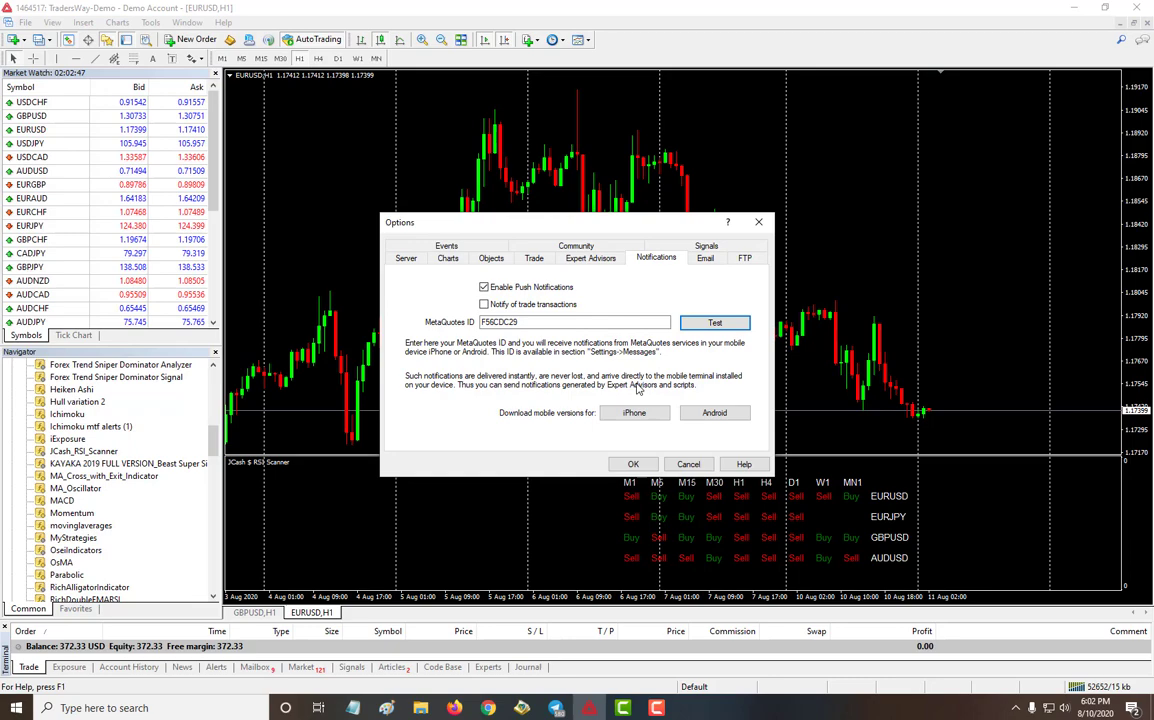
- Save the notification options and open JCash_RSI_Scanner's settings from the chart's Indicators List
{"action": "left_click", "coordinate": [636, 465]}
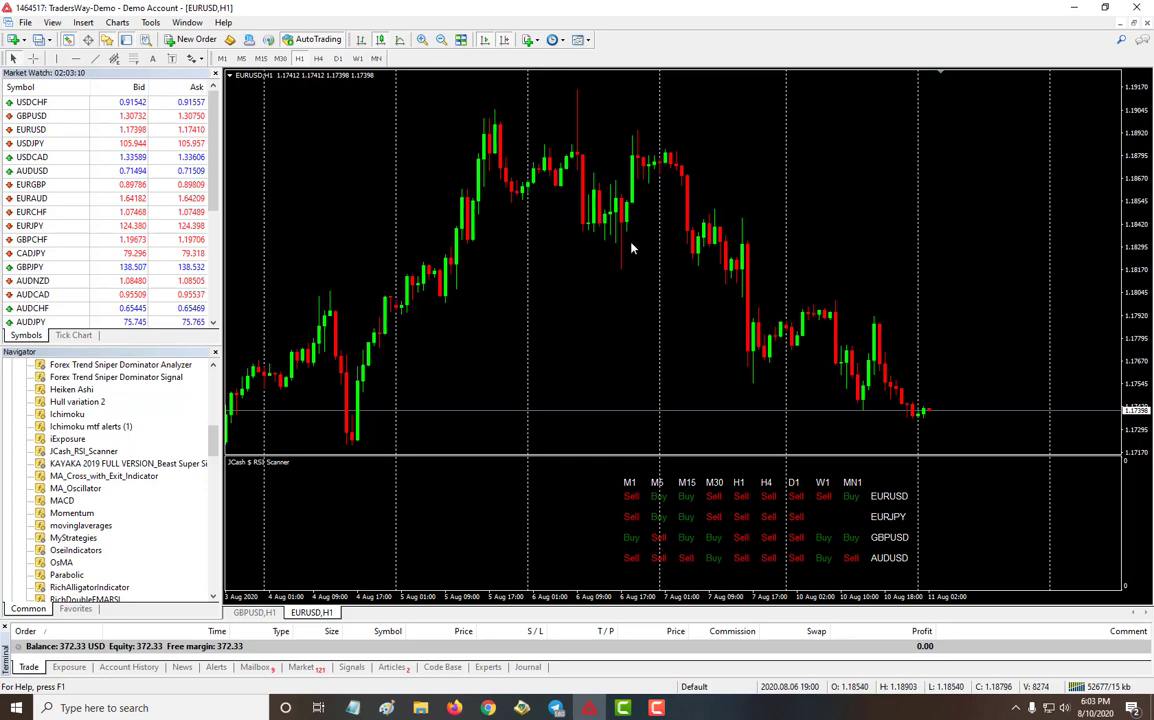
{"action": "right_click", "coordinate": [586, 304]}
{"action": "left_click", "coordinate": [634, 383]}
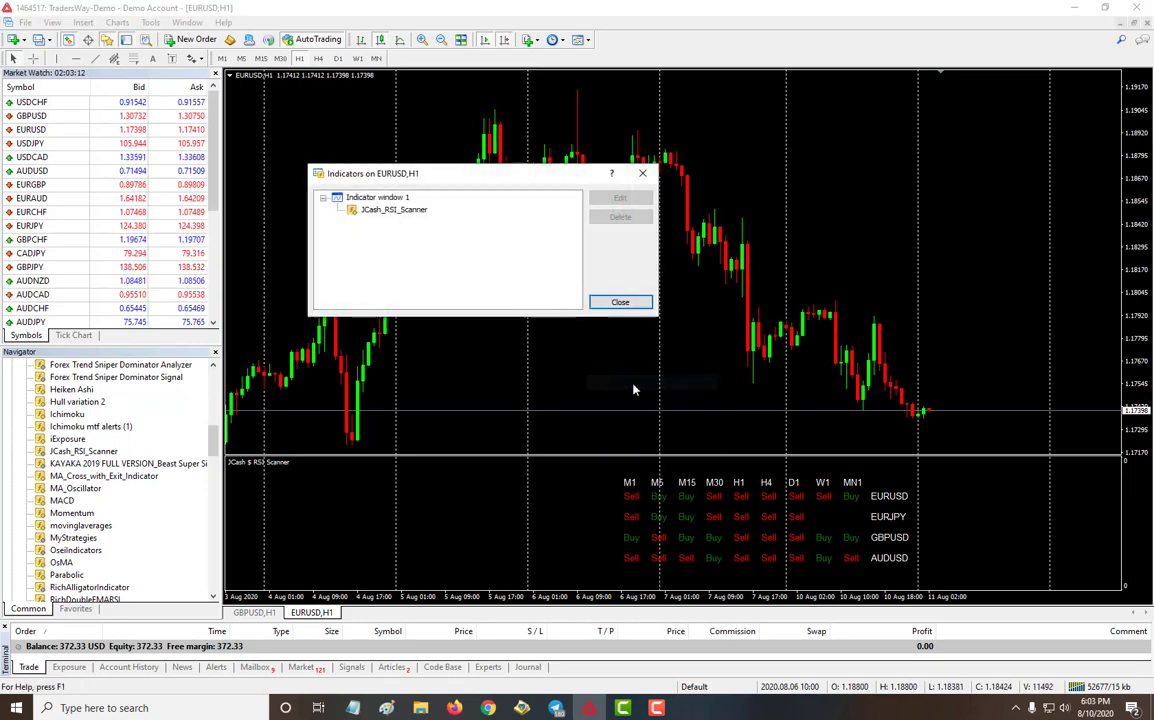
{"action": "double_click", "coordinate": [395, 210]}
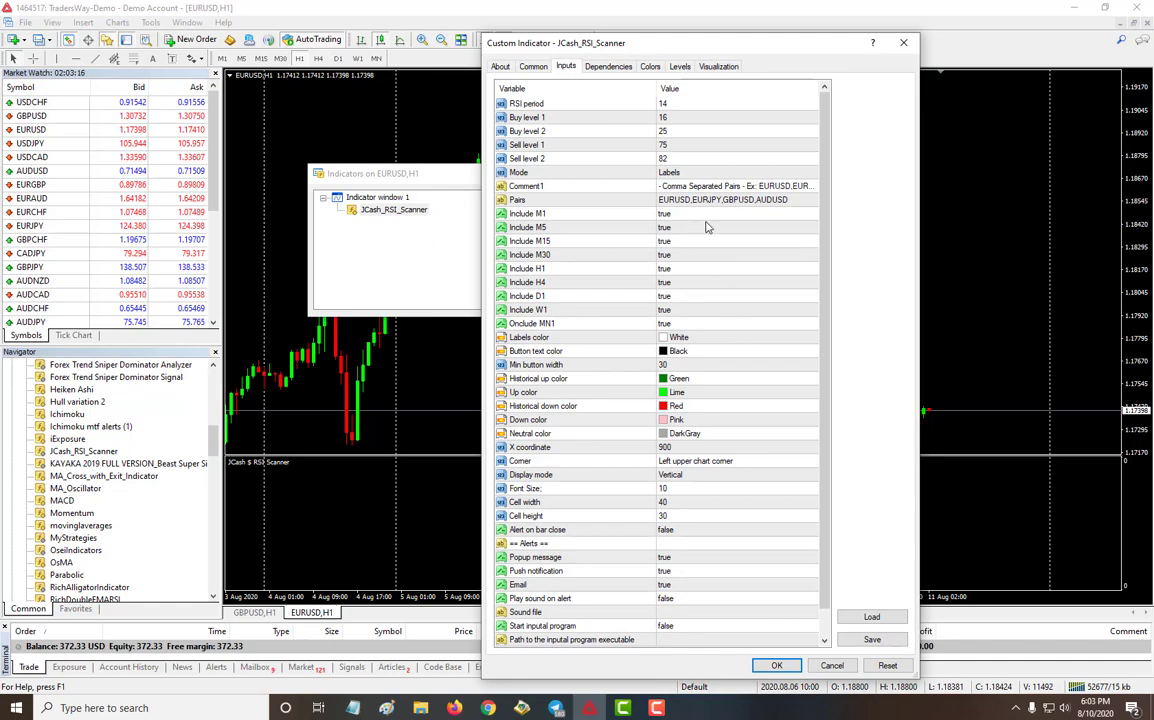
- Set the scanner's Include M1 and Include M5 inputs to false
{"action": "left_click", "coordinate": [686, 216]}
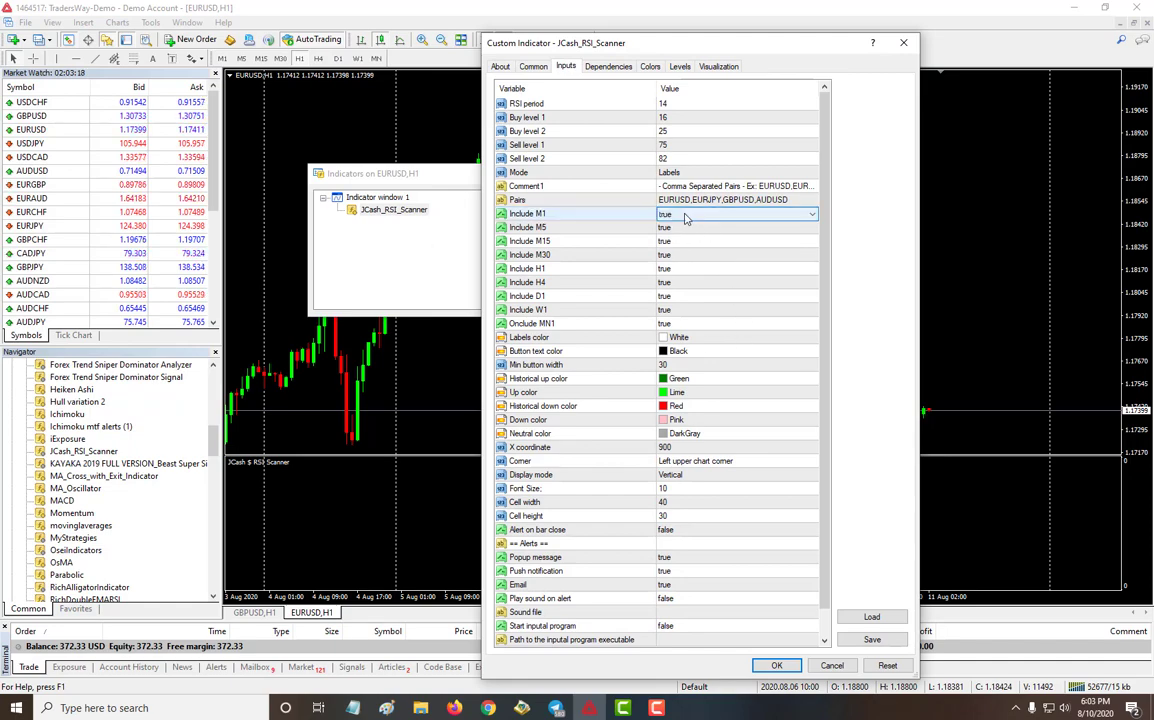
{"action": "left_click", "coordinate": [686, 218]}
{"action": "left_click", "coordinate": [687, 229]}
{"action": "left_click", "coordinate": [686, 230]}
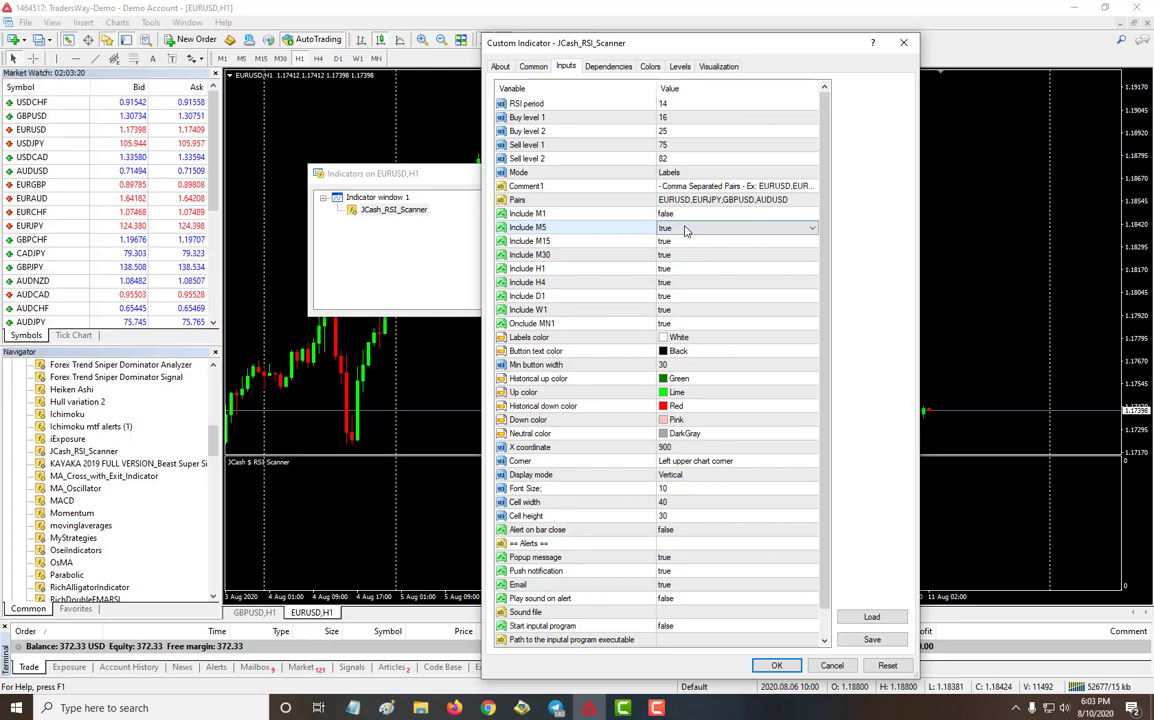
{"action": "left_click", "coordinate": [686, 230]}
{"action": "left_click", "coordinate": [686, 243]}
- Set the scanner's Include MN1 and Include W1 inputs to false
{"action": "left_click", "coordinate": [673, 327]}
{"action": "left_click", "coordinate": [676, 324]}
{"action": "left_click", "coordinate": [684, 311]}
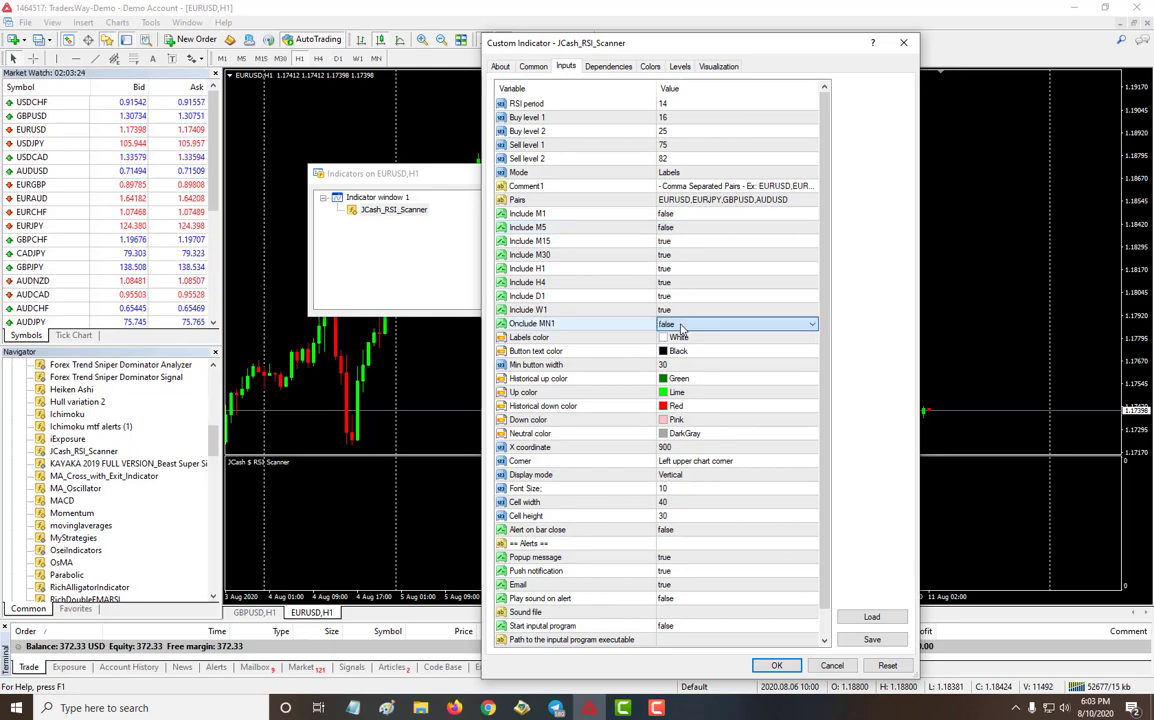
{"action": "left_click", "coordinate": [684, 311]}
{"action": "left_click", "coordinate": [684, 311]}
{"action": "left_click", "coordinate": [684, 298]}
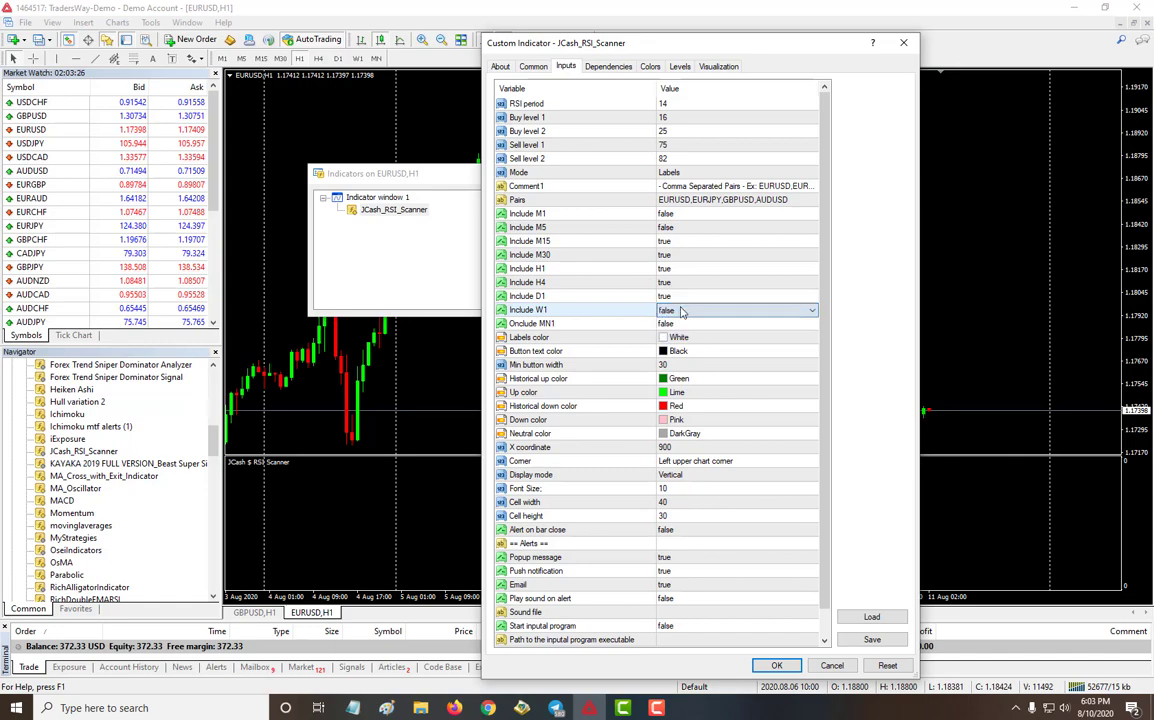
{"action": "left_click", "coordinate": [684, 298]}
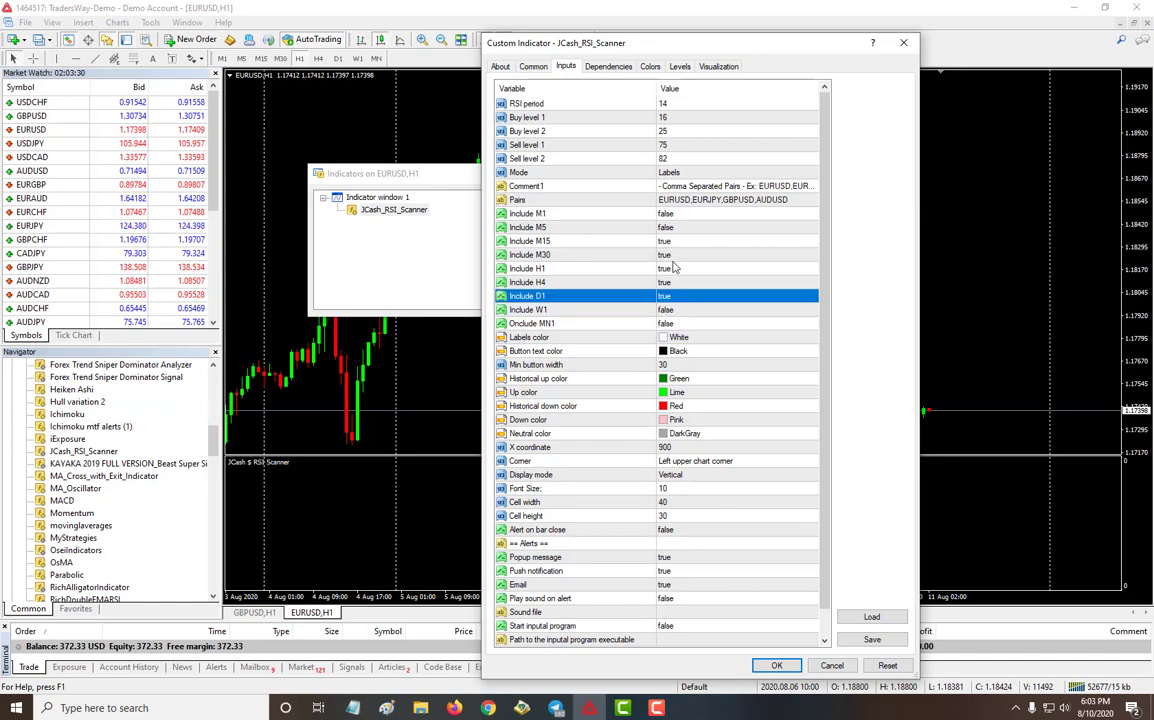
- Apply the M15–D1 timeframe settings to the scanner and close the indicators list
{"action": "left_click", "coordinate": [777, 667]}
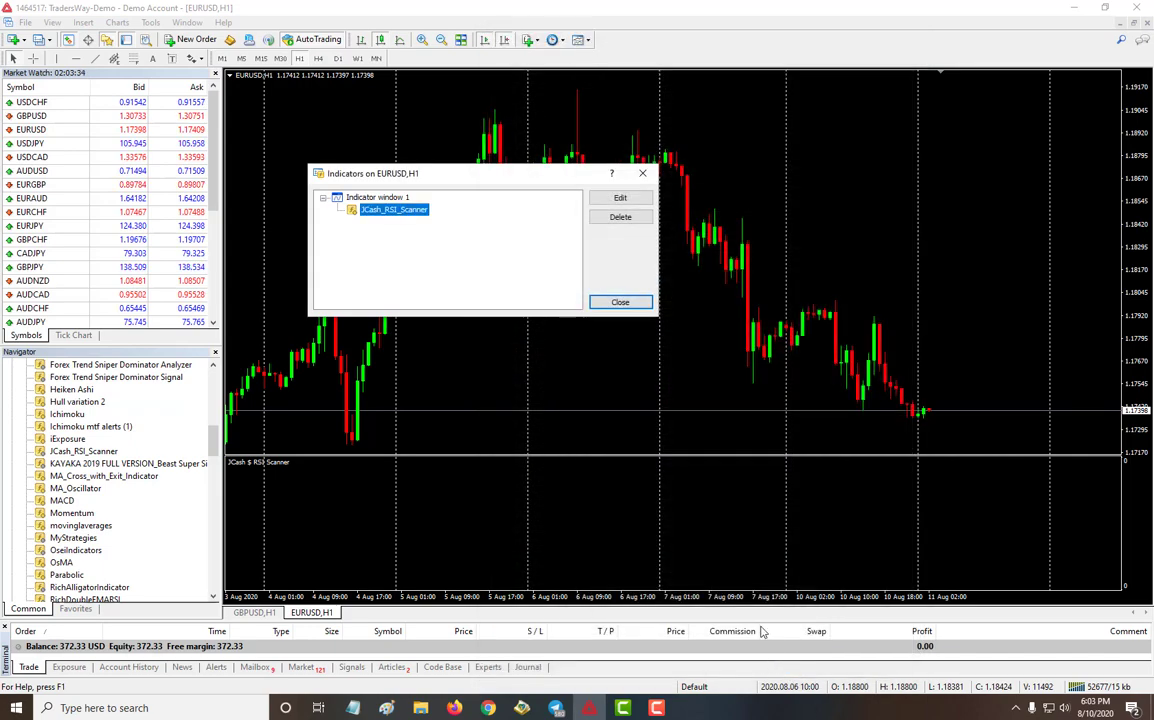
{"action": "left_click", "coordinate": [638, 304]}
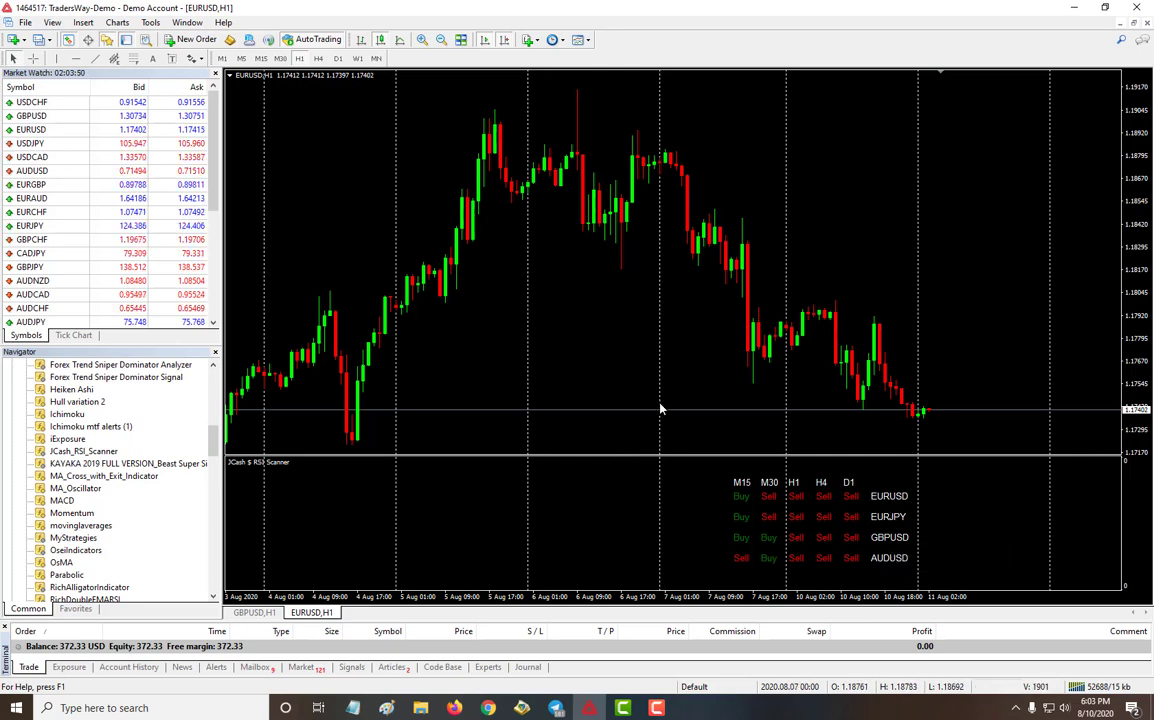
- Open the JCash_RSI_Scanner inputs and keep Corner at Left upper chart corner
{"action": "right_click", "coordinate": [598, 336]}
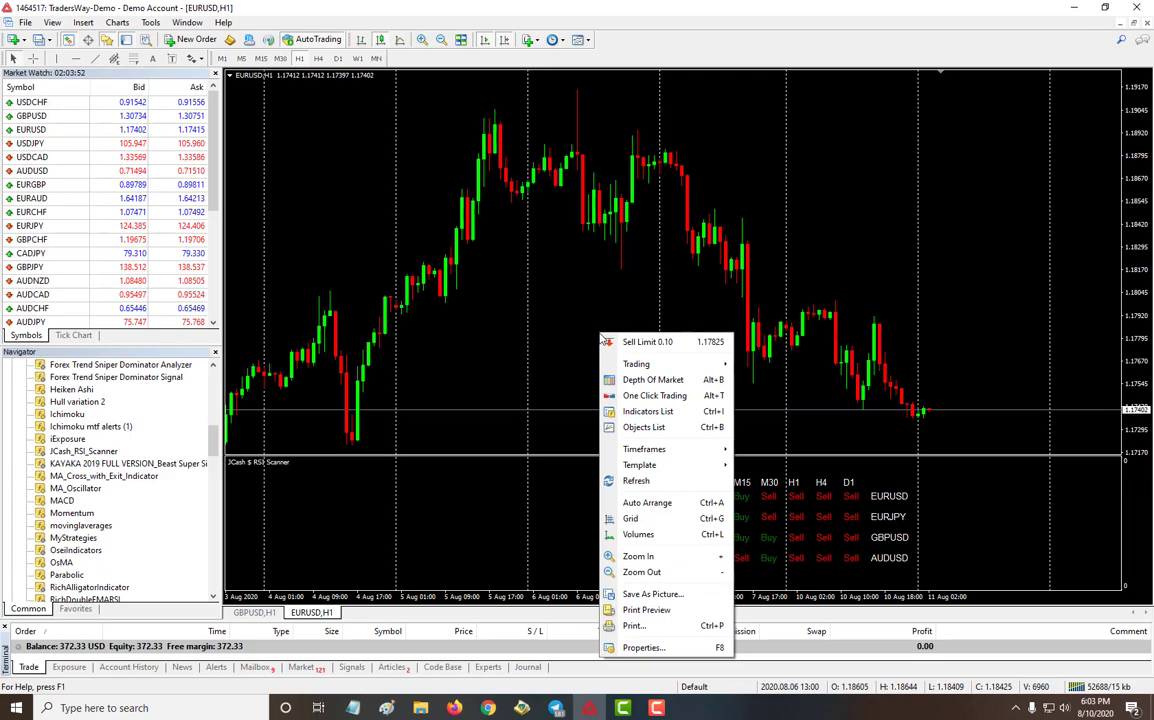
{"action": "left_click", "coordinate": [650, 414]}
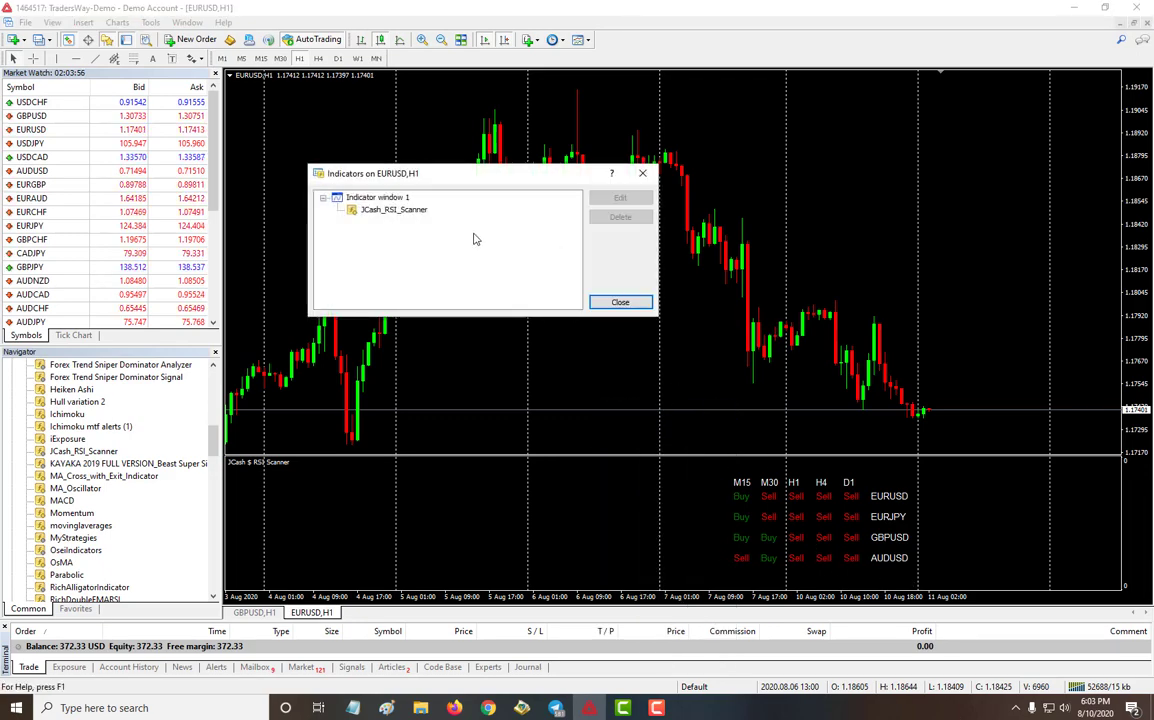
{"action": "double_click", "coordinate": [380, 211]}
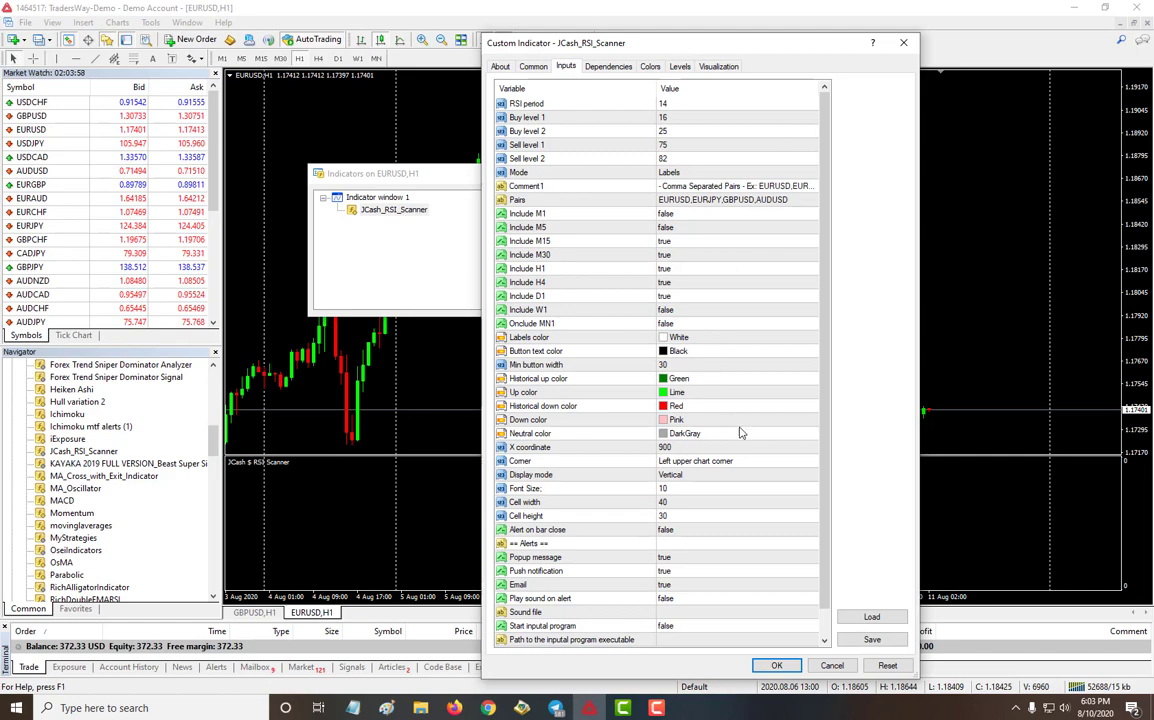
{"action": "scroll", "coordinate": [735, 450], "scroll_direction": "down", "scroll_amount": 1}
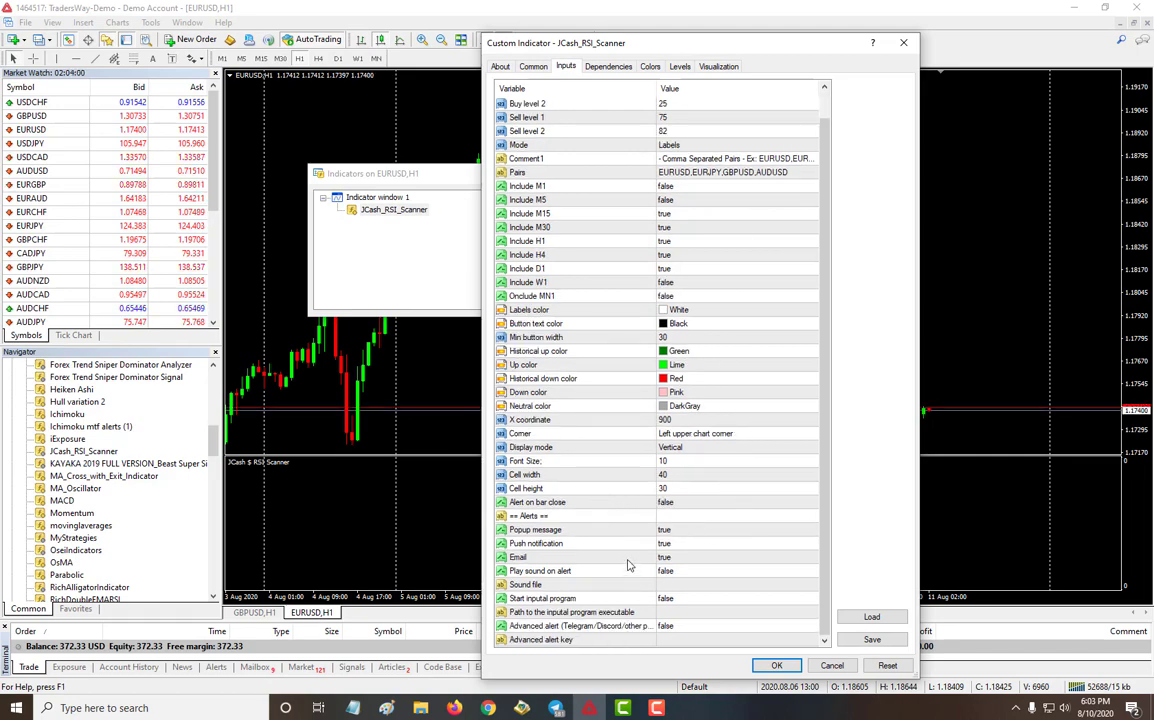
{"action": "scroll", "coordinate": [750, 485], "scroll_direction": "up", "scroll_amount": 1}
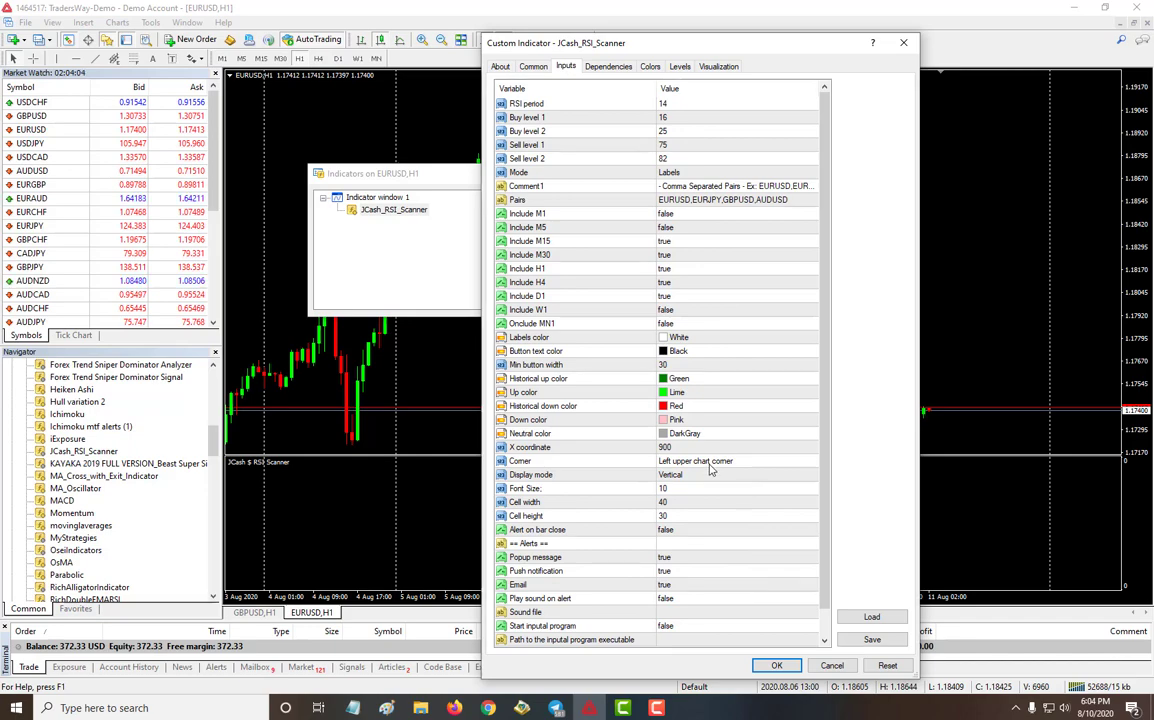
{"action": "left_click", "coordinate": [725, 464]}
{"action": "left_click", "coordinate": [725, 464]}
{"action": "left_click", "coordinate": [725, 463]}
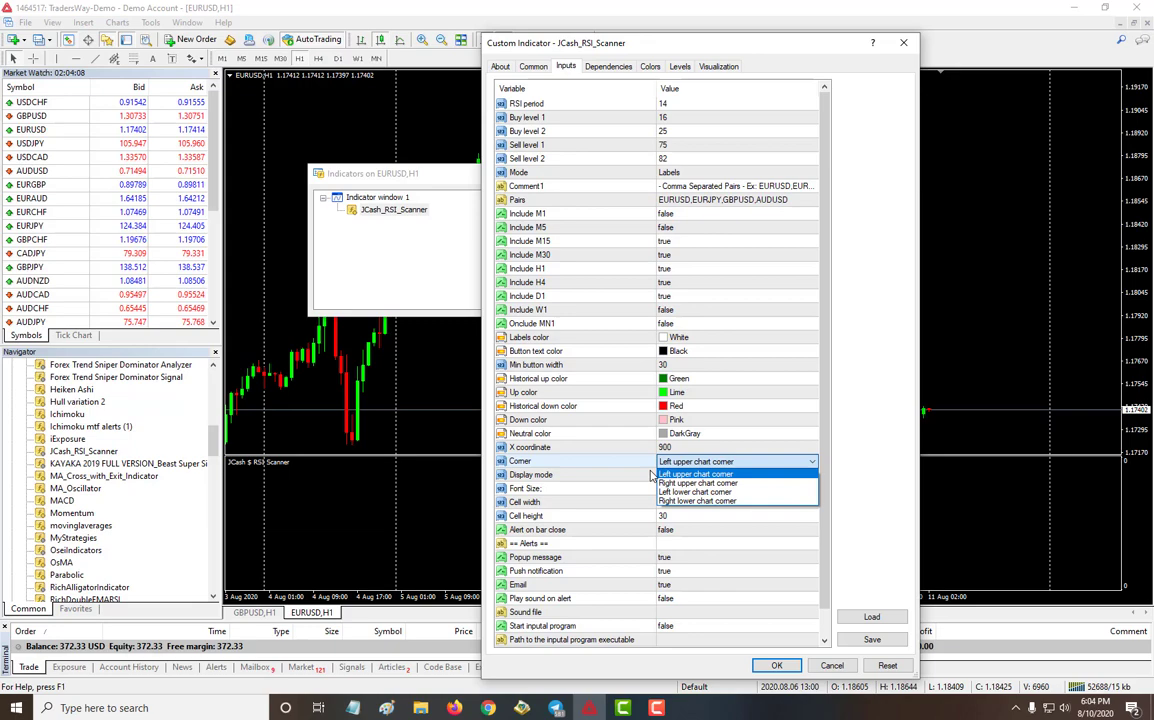
{"action": "left_click", "coordinate": [708, 474]}
- Set the scanner's Display mode to Horizontal and apply it
{"action": "left_click", "coordinate": [709, 477]}
{"action": "left_click", "coordinate": [711, 476]}
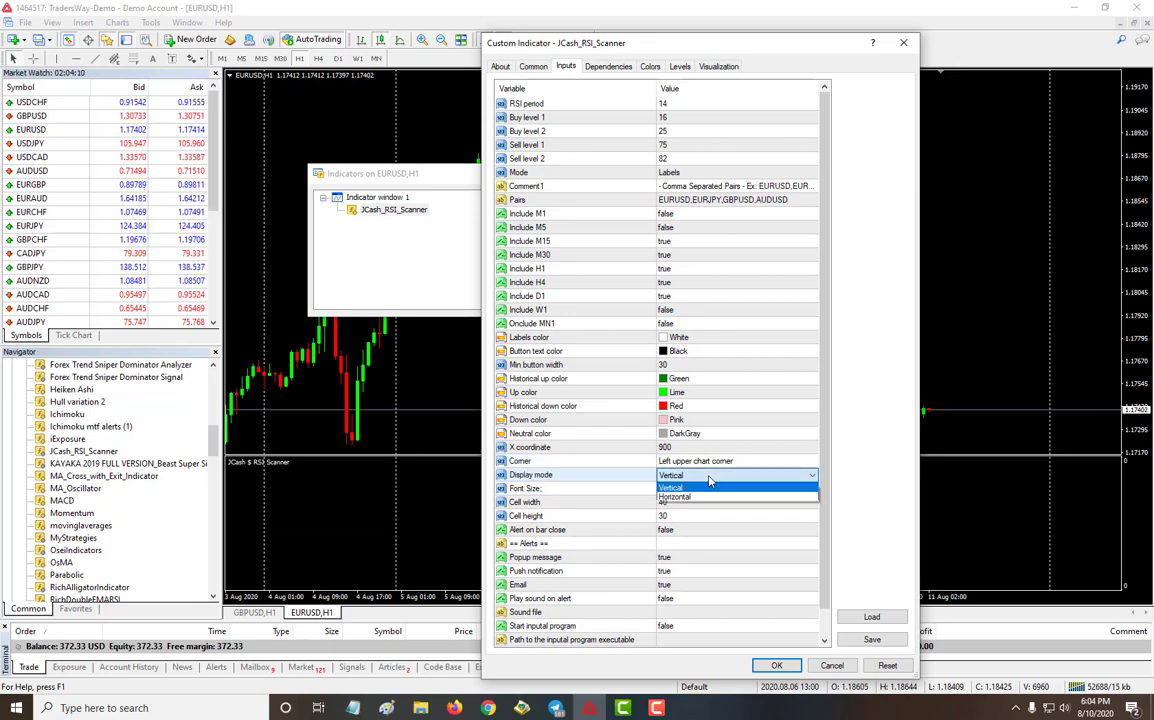
{"action": "left_click", "coordinate": [703, 498]}
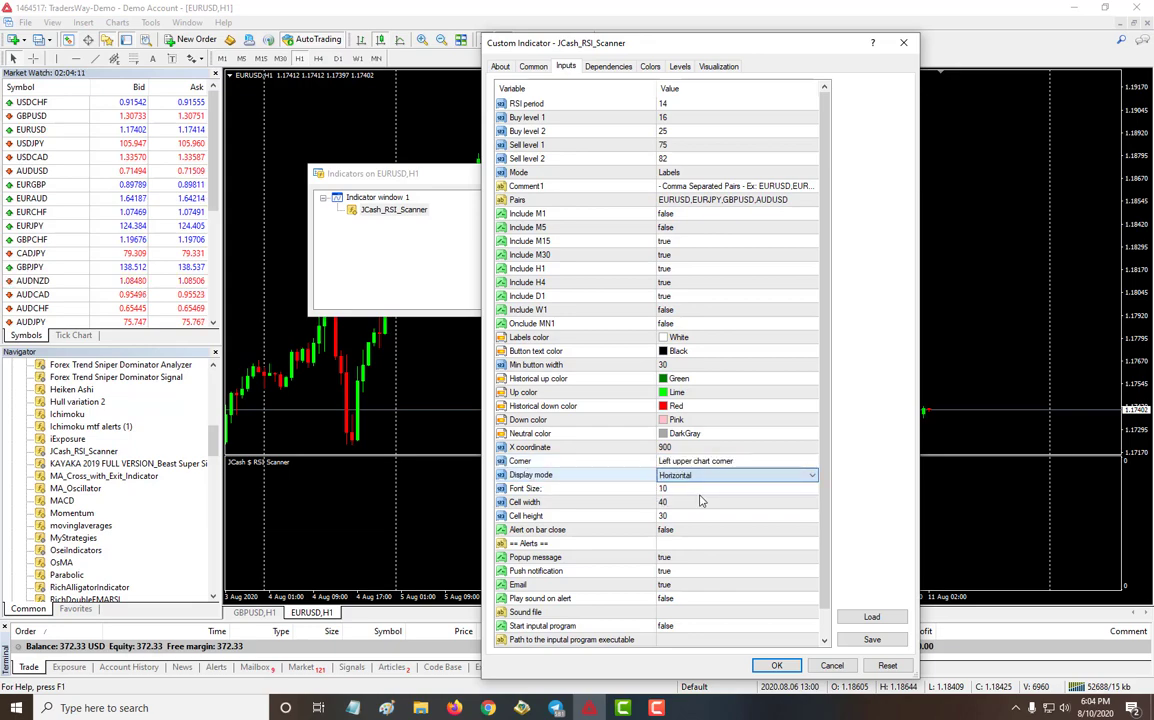
{"action": "left_click", "coordinate": [776, 664]}
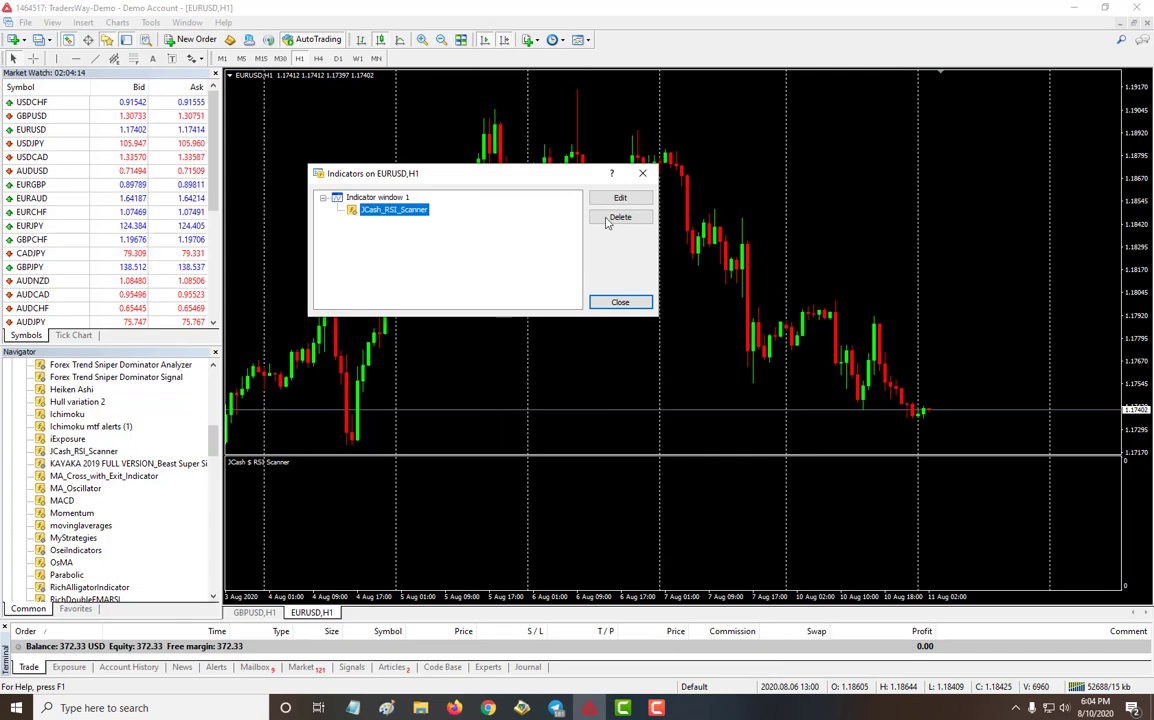
{"action": "left_click", "coordinate": [619, 302]}
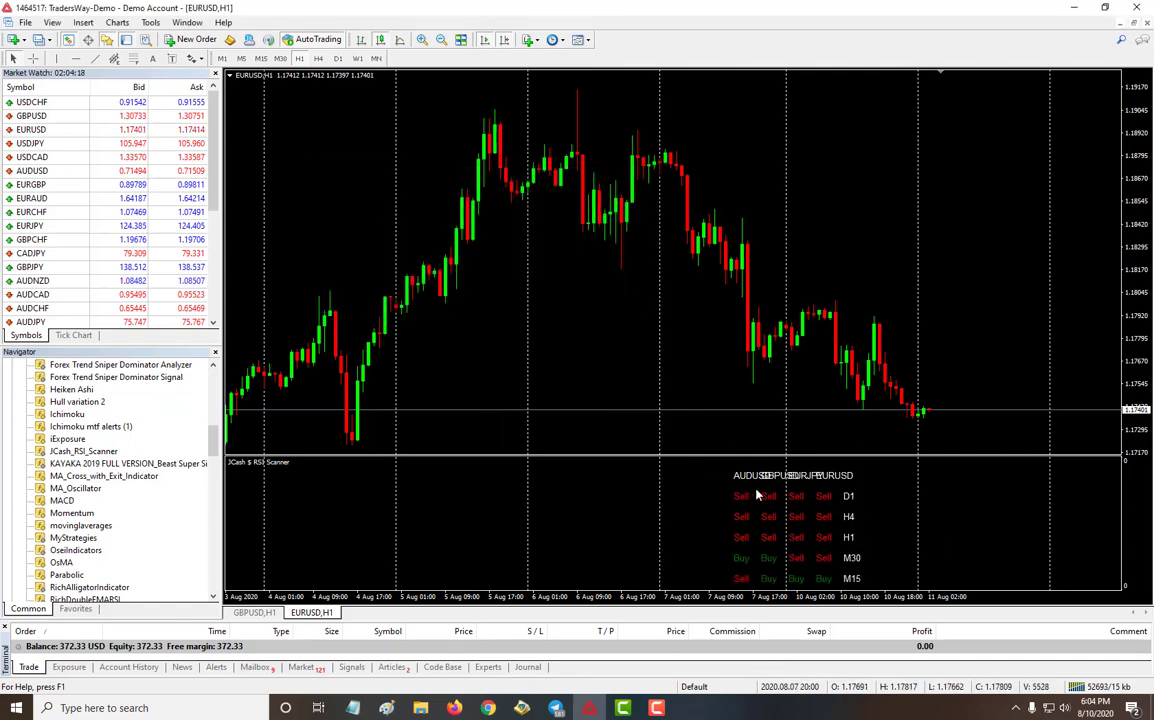
- Change the JCash_RSI_Scanner Cell width from 40 to 80
{"action": "right_click", "coordinate": [609, 328]}
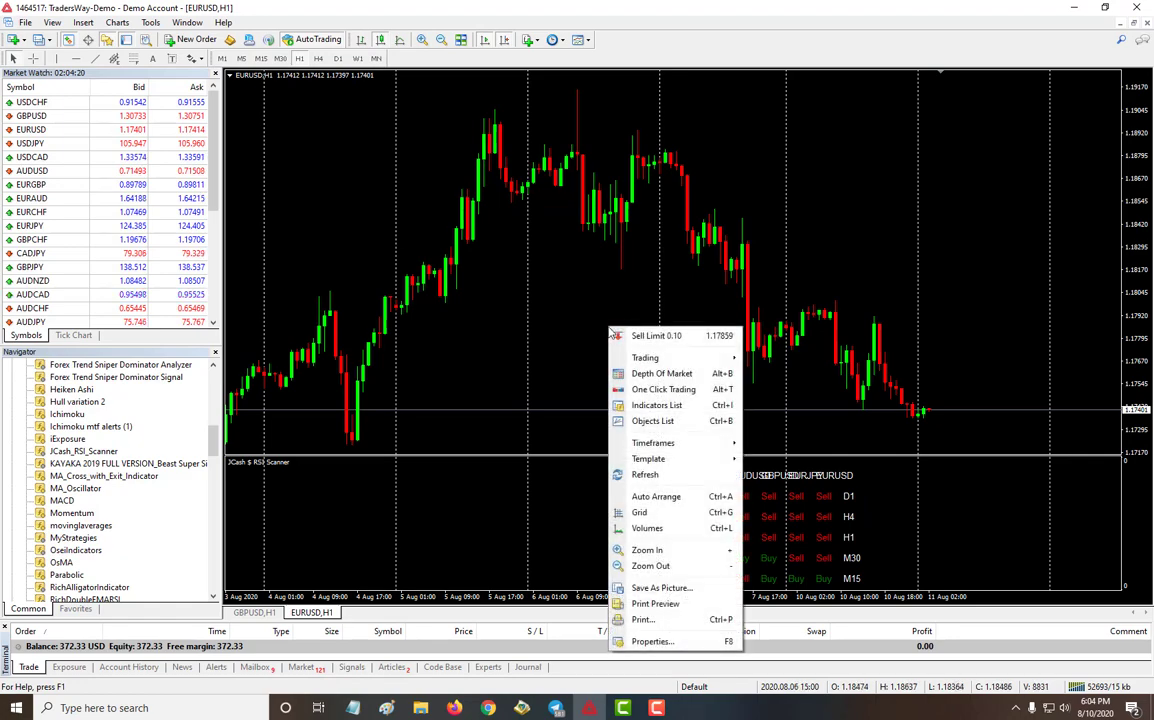
{"action": "left_click", "coordinate": [670, 406]}
{"action": "left_click", "coordinate": [381, 212]}
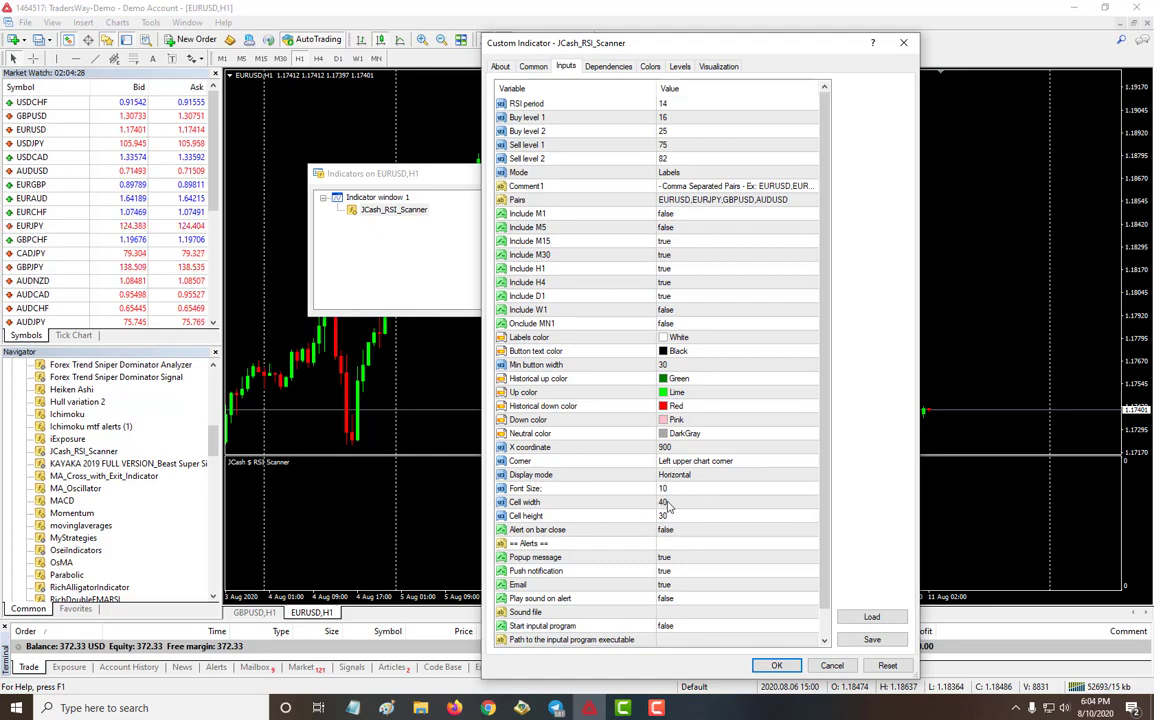
{"action": "double_click", "coordinate": [667, 505]}
{"action": "type", "text": "8"}
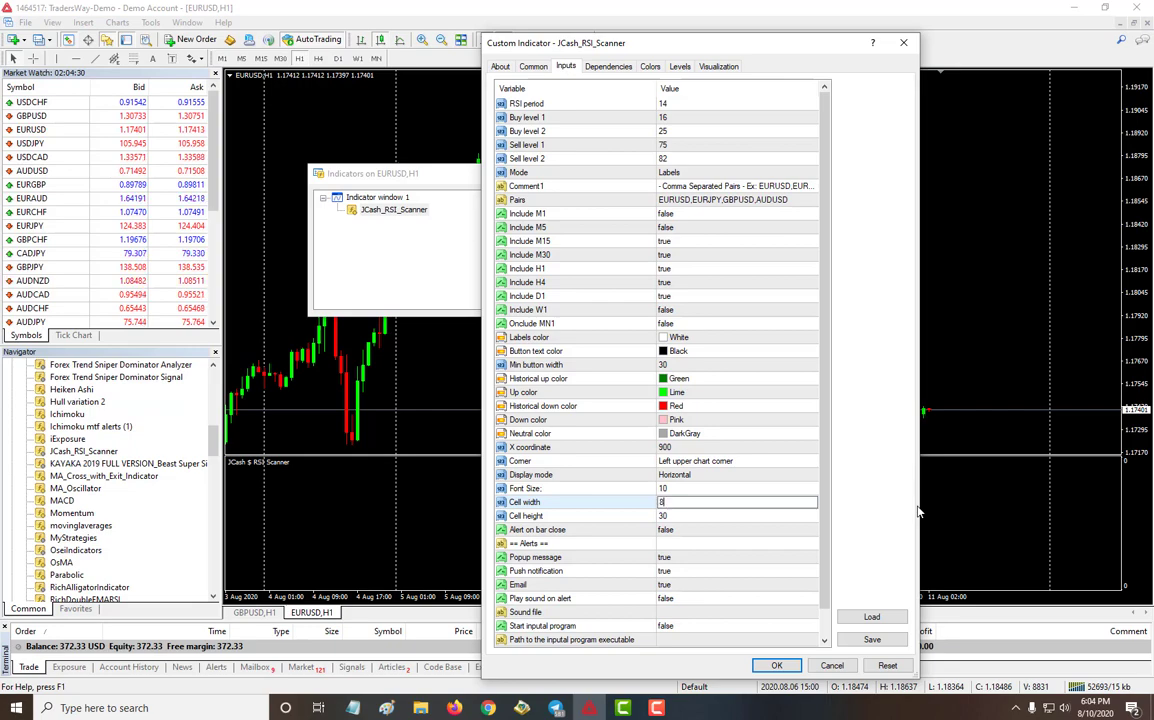
{"action": "left_click", "coordinate": [776, 665]}
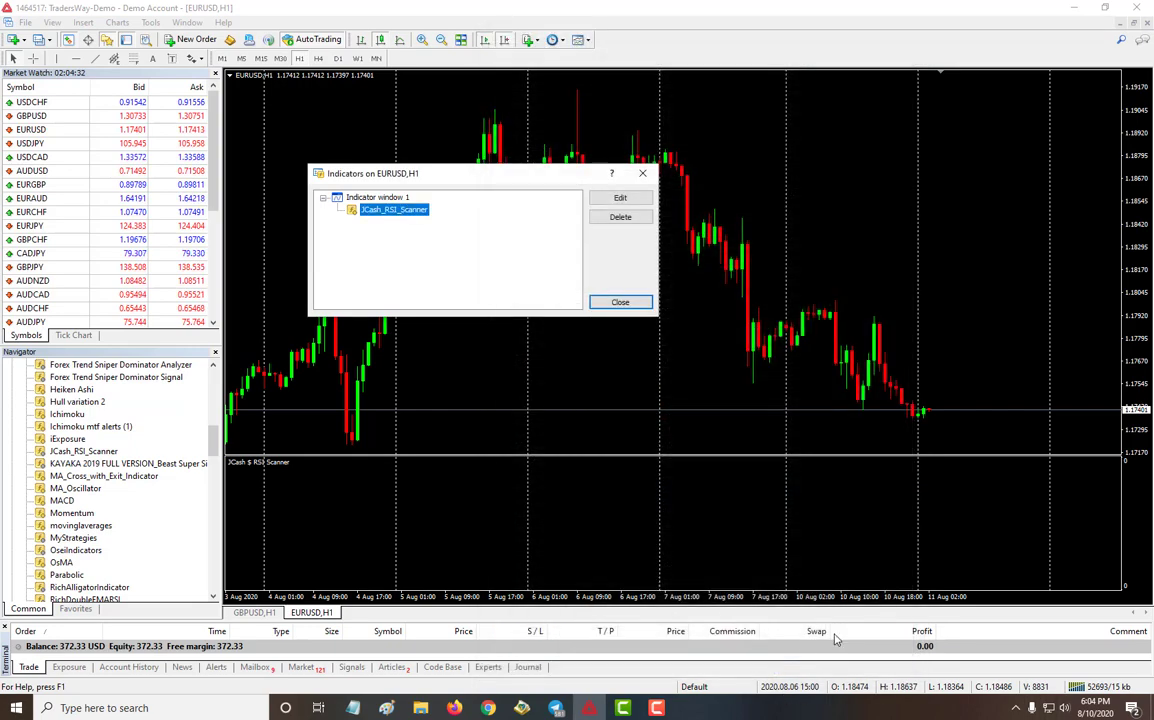
- Close the indicators list and drag the separator to make the price chart taller above the scanner
{"action": "left_click", "coordinate": [632, 303]}
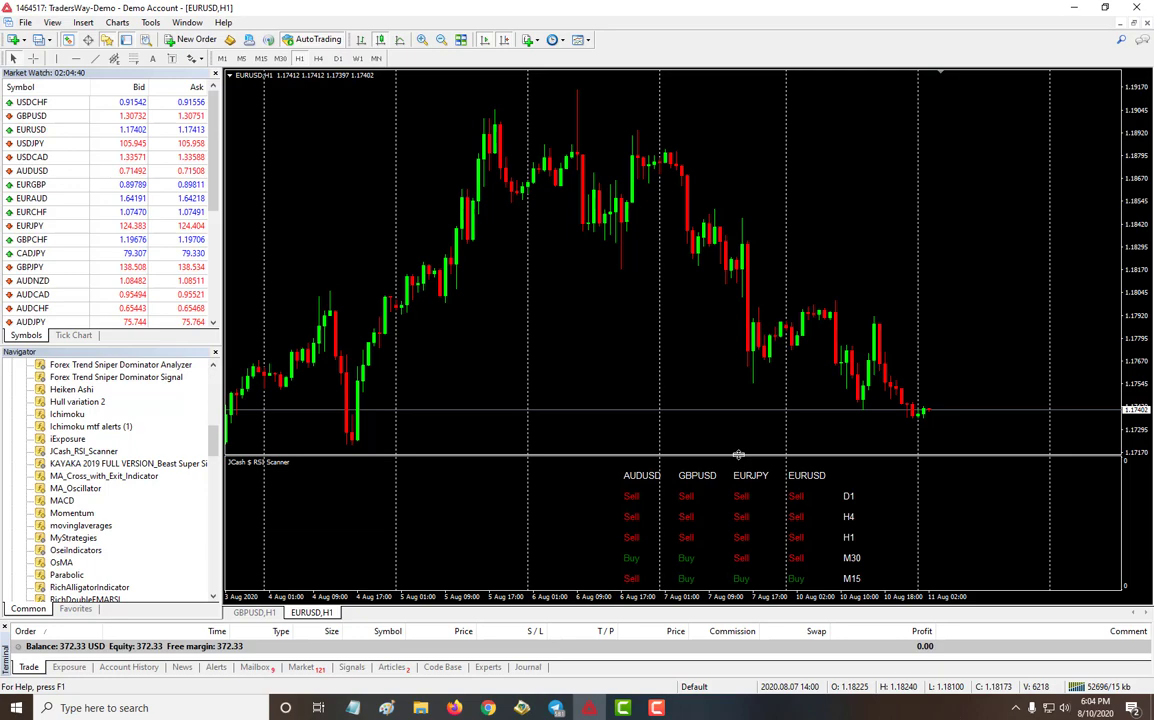
{"action": "left_click_drag", "start_coordinate": [737, 457], "coordinate": [752, 159]}
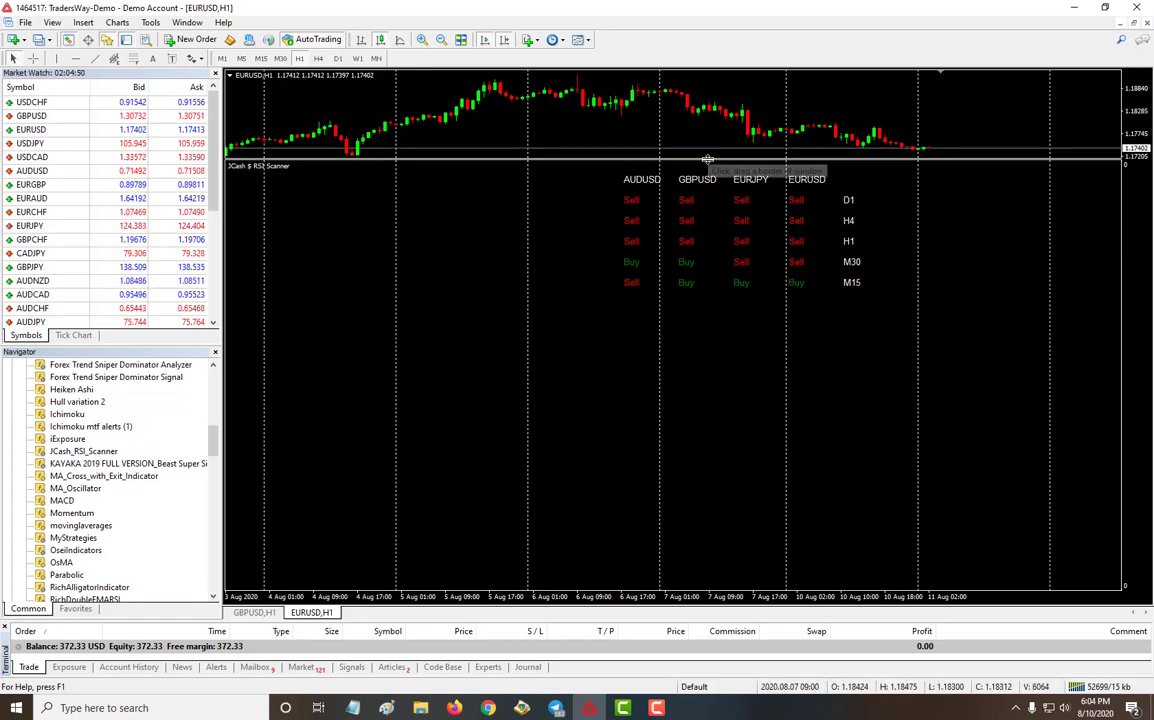
{"action": "left_click_drag", "start_coordinate": [707, 159], "coordinate": [714, 424]}
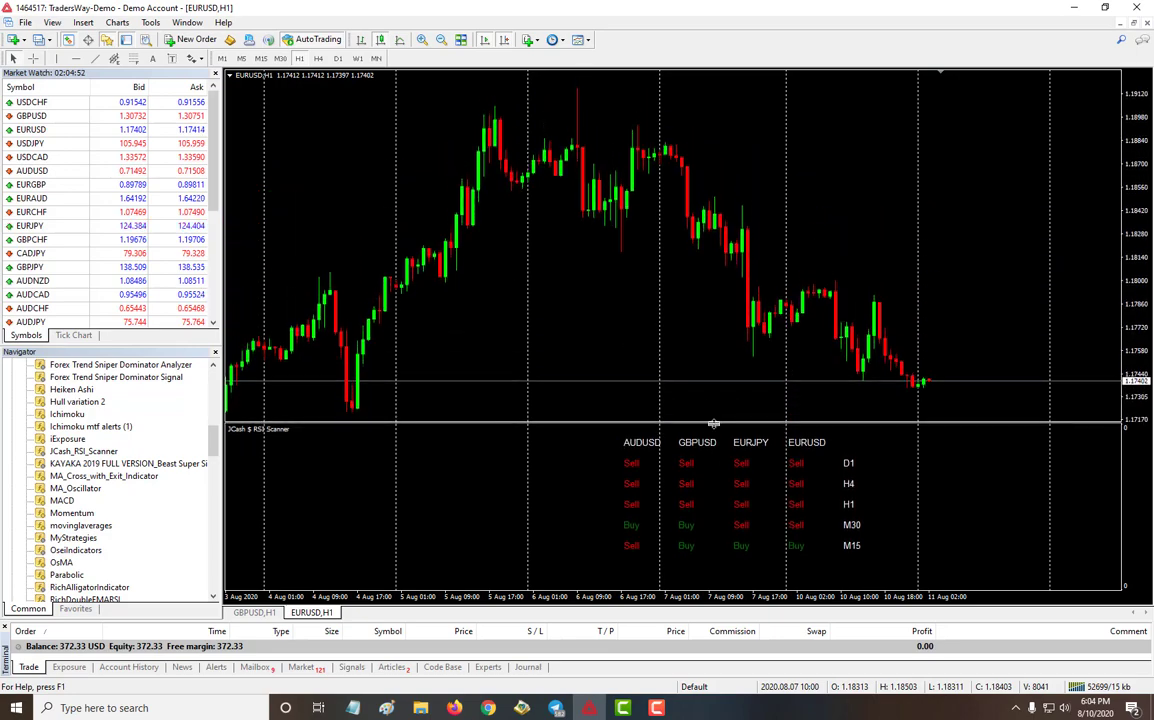
- Reopen the JCash_RSI_Scanner inputs, confirm them with OK, and close the indicators list
{"action": "right_click", "coordinate": [689, 319]}
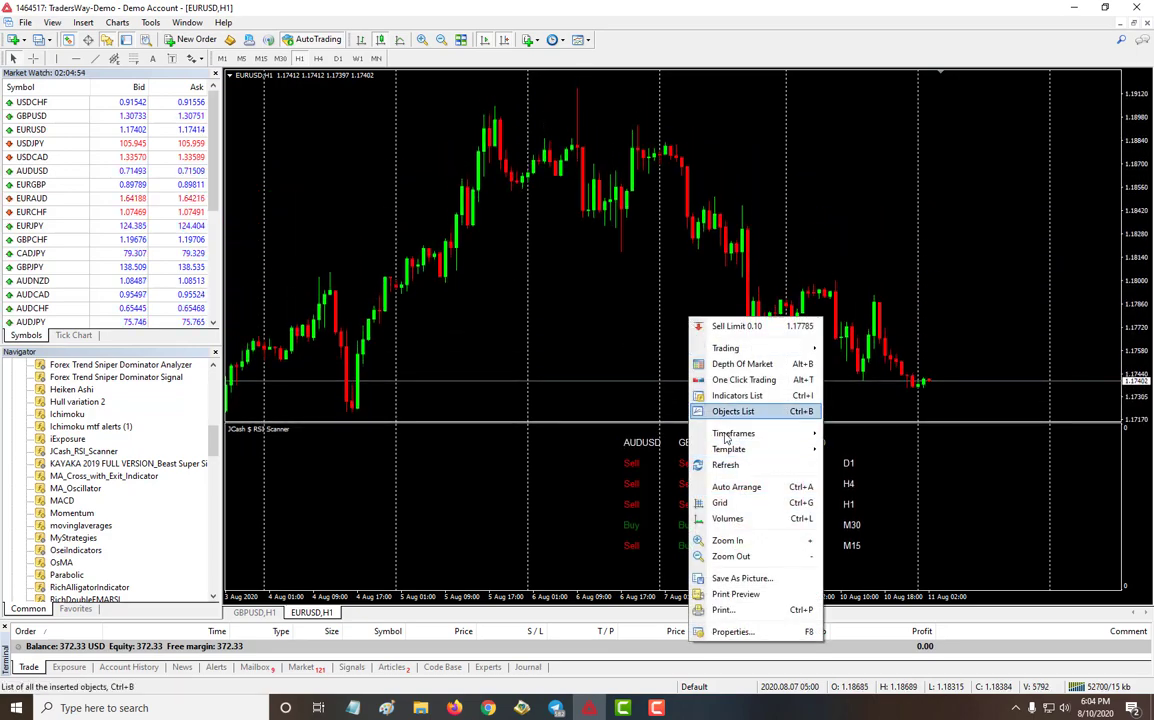
{"action": "left_click", "coordinate": [758, 396]}
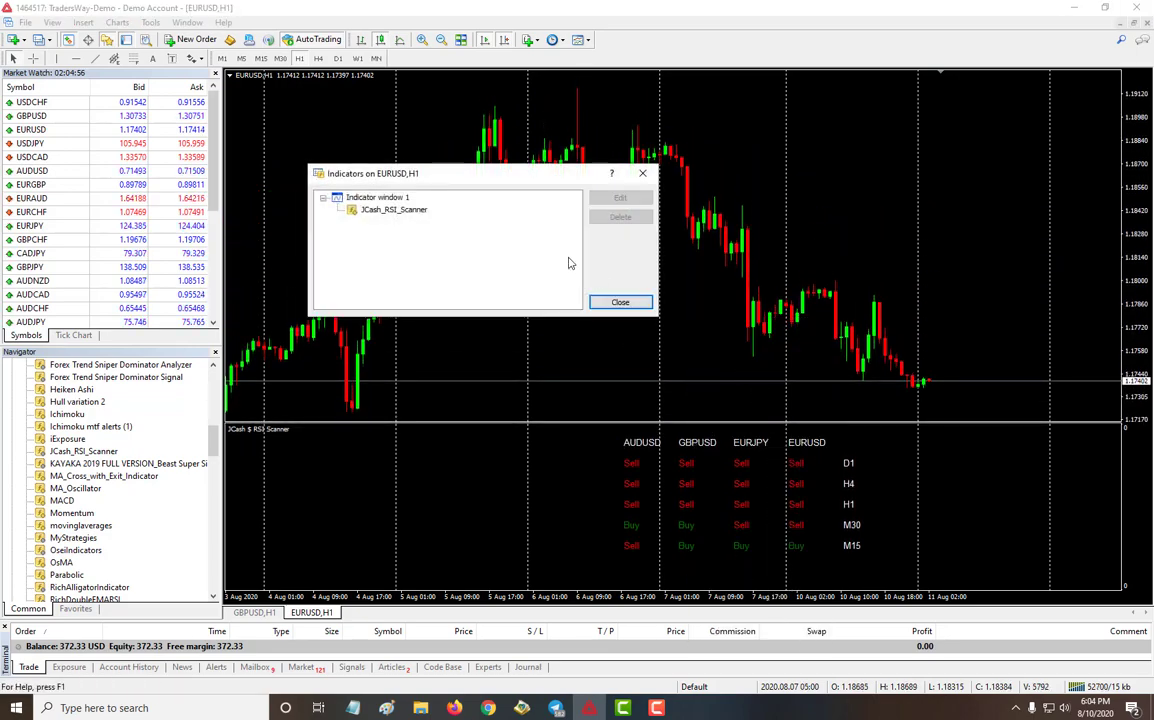
{"action": "double_click", "coordinate": [390, 210]}
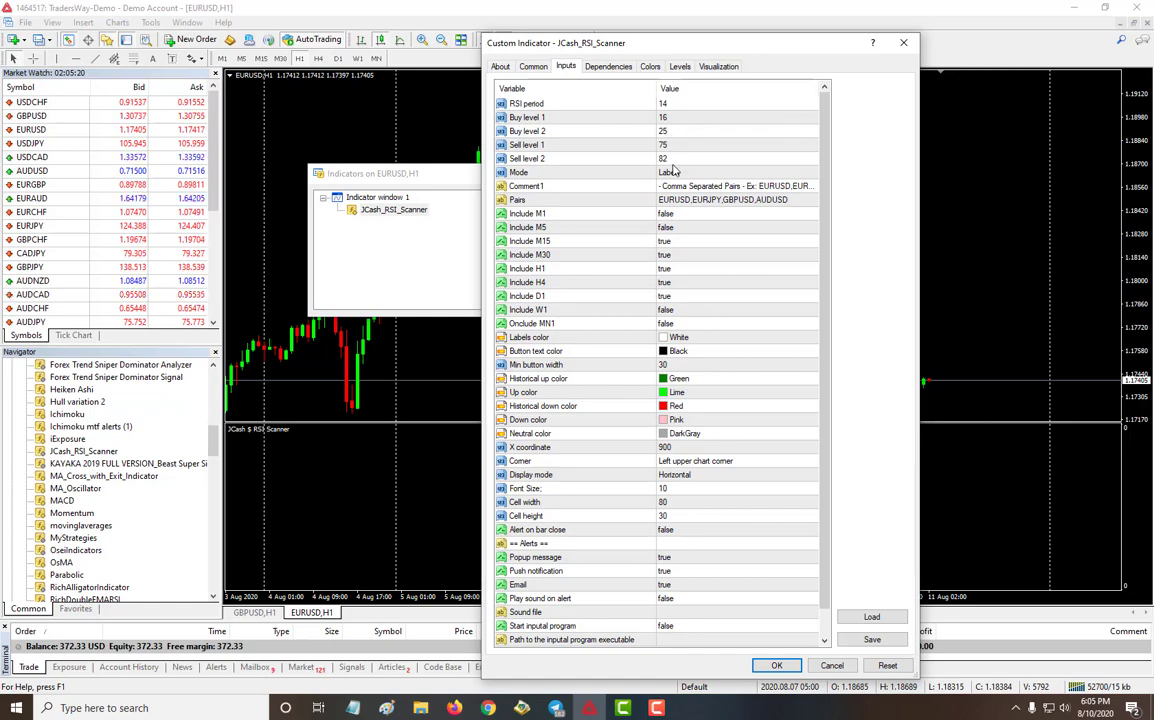
{"action": "left_click", "coordinate": [779, 666]}
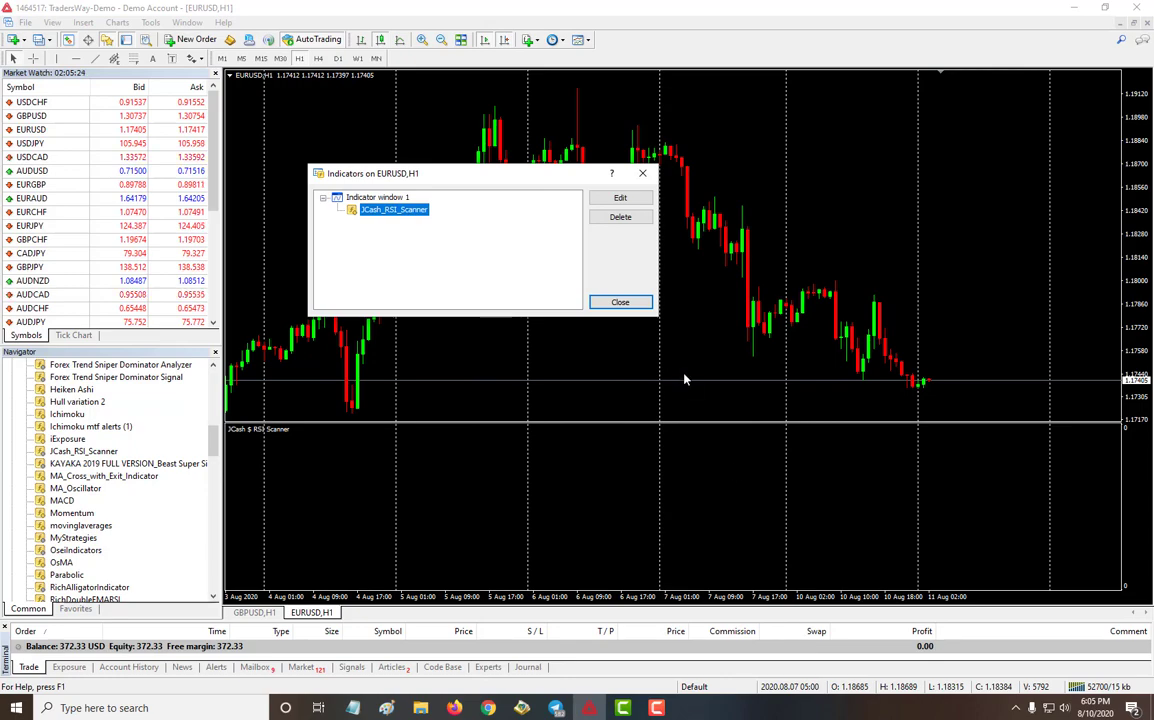
{"action": "left_click", "coordinate": [638, 302]}
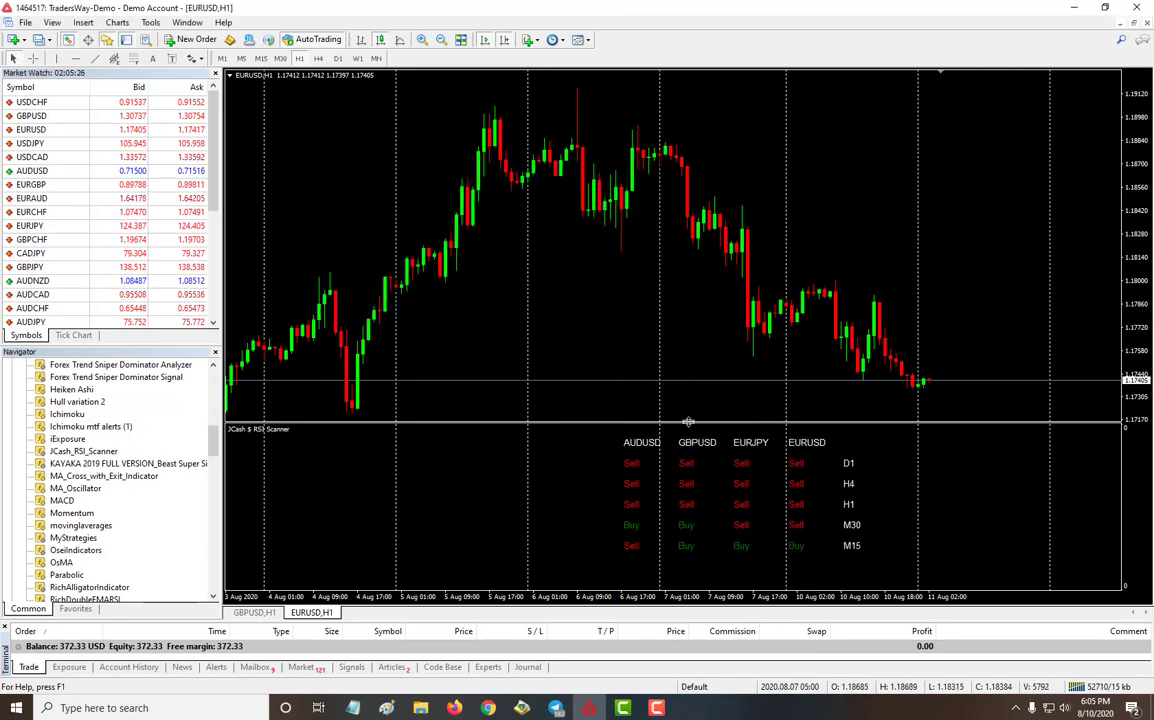
- Add the RSI indicator from the Navigator and give it a new level at 82
{"action": "left_click_drag", "start_coordinate": [690, 425], "coordinate": [695, 463]}
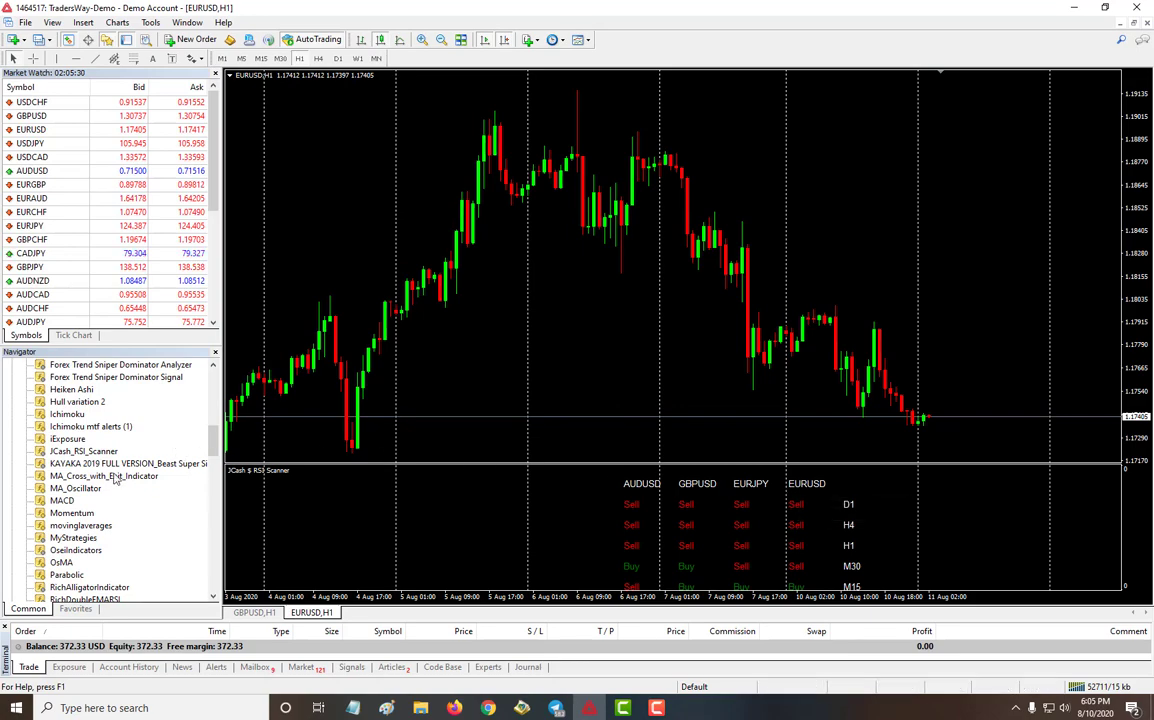
{"action": "scroll", "coordinate": [113, 518], "scroll_direction": "down", "scroll_amount": 5}
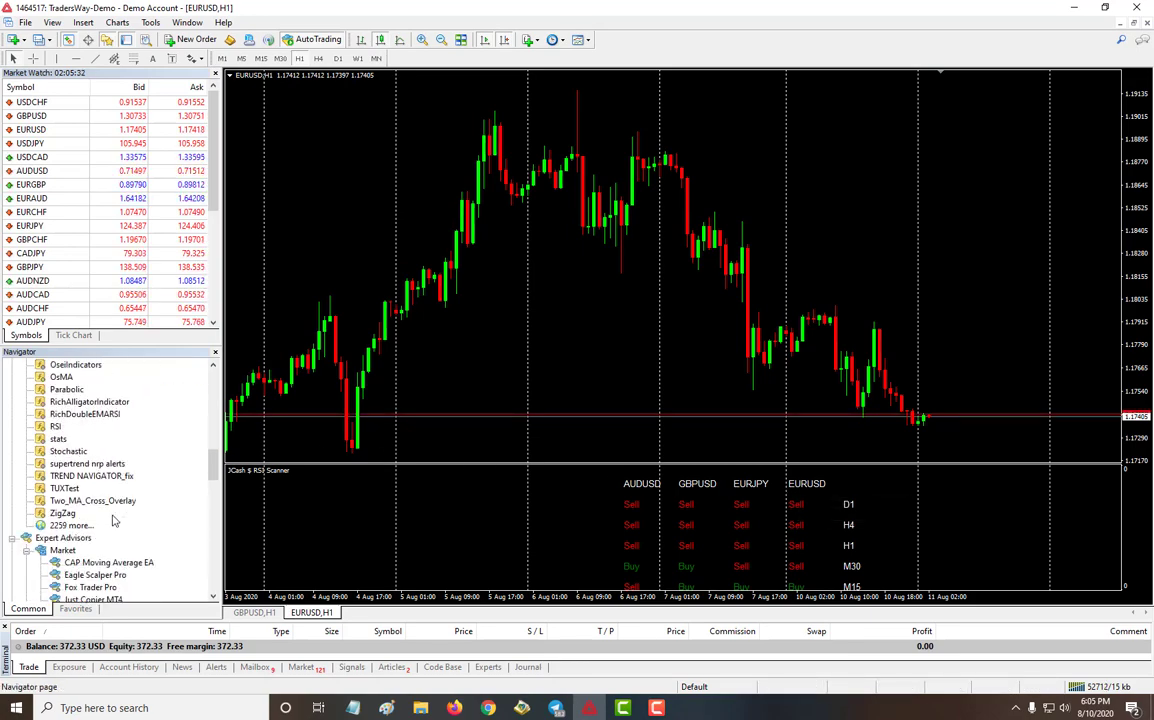
{"action": "double_click", "coordinate": [56, 426]}
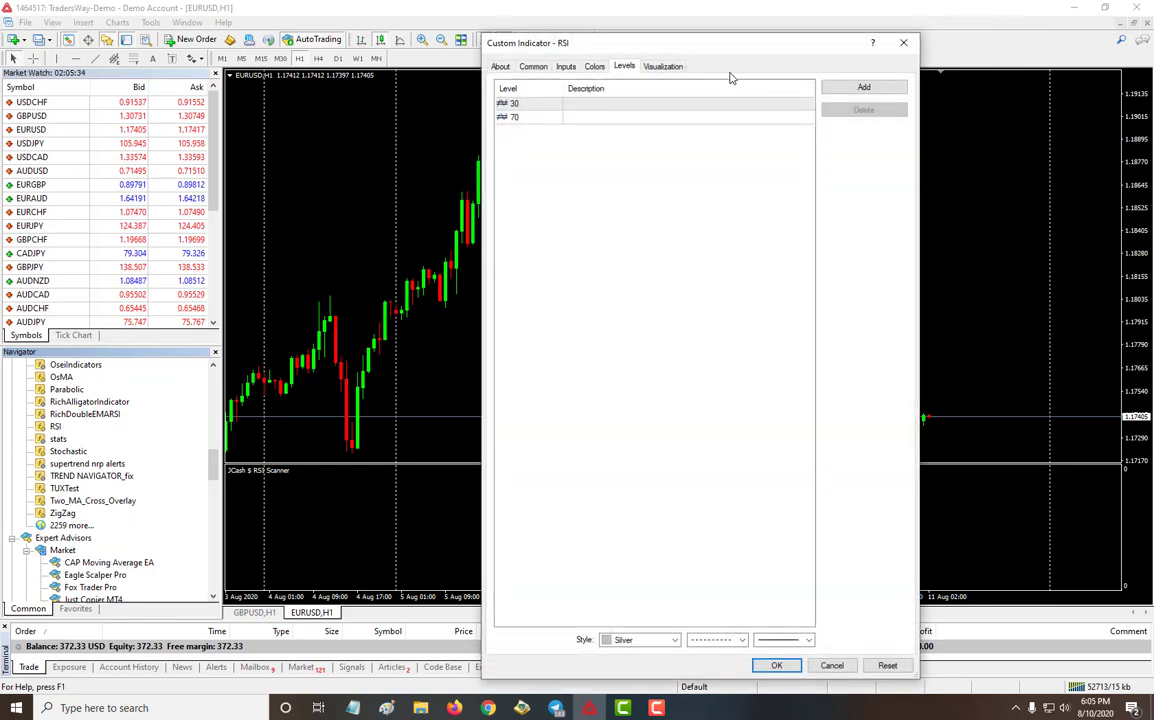
{"action": "left_click", "coordinate": [864, 88]}
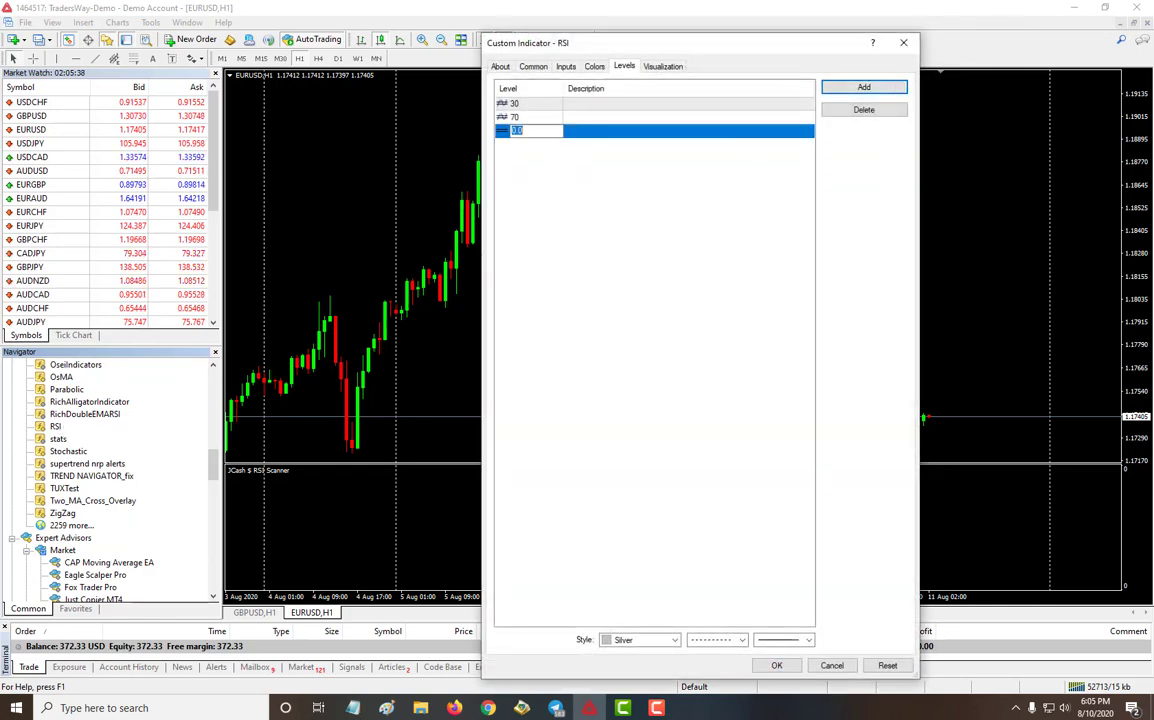
{"action": "type", "text": "82"}
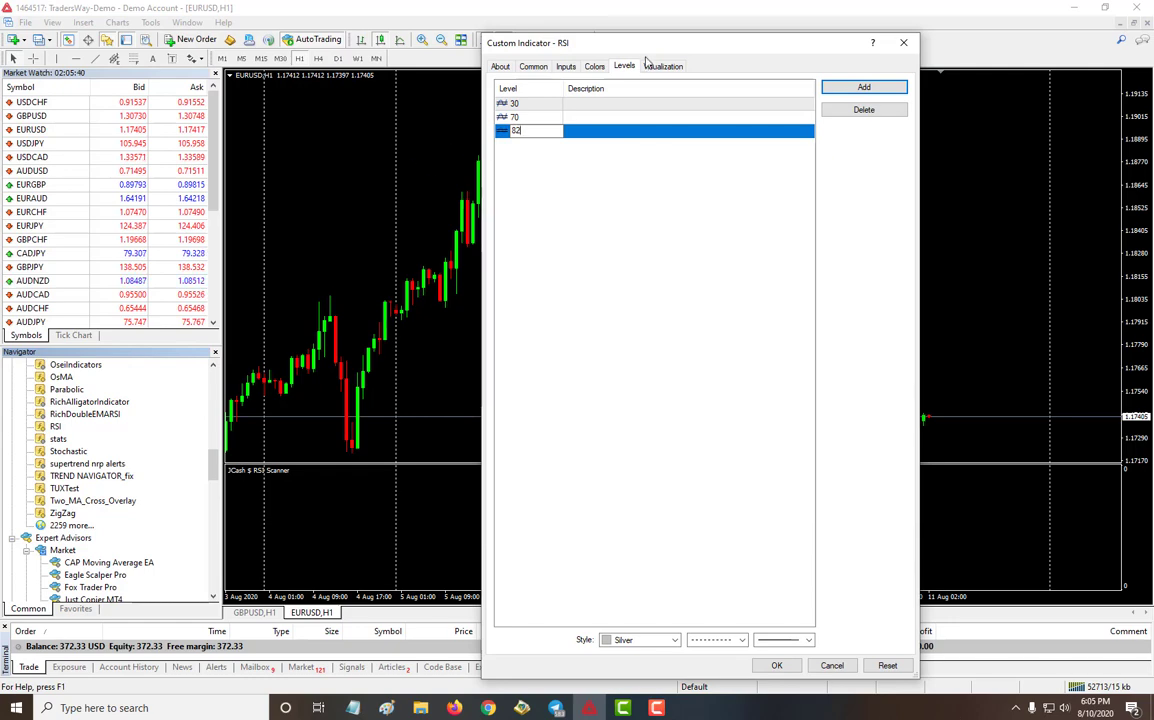
- Change RSI levels 70 to 75 and 30 to 25, add 16, and apply
{"action": "left_click", "coordinate": [541, 117]}
{"action": "type", "text": "7"}
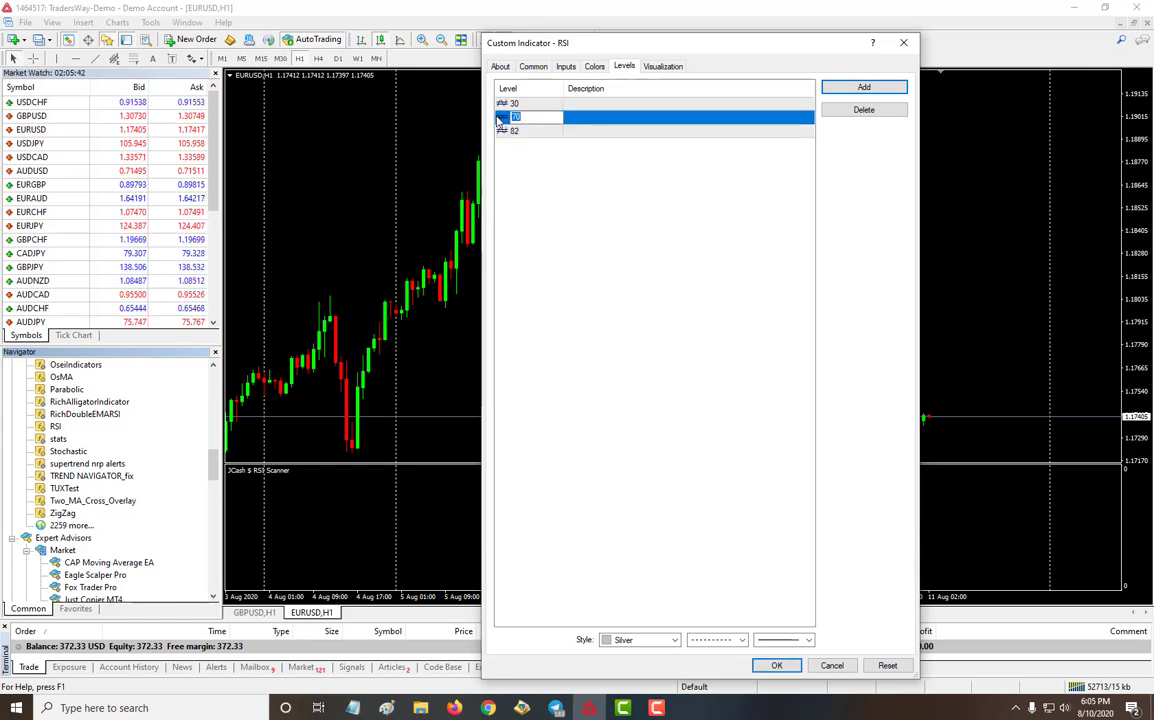
{"action": "type", "text": "5"}
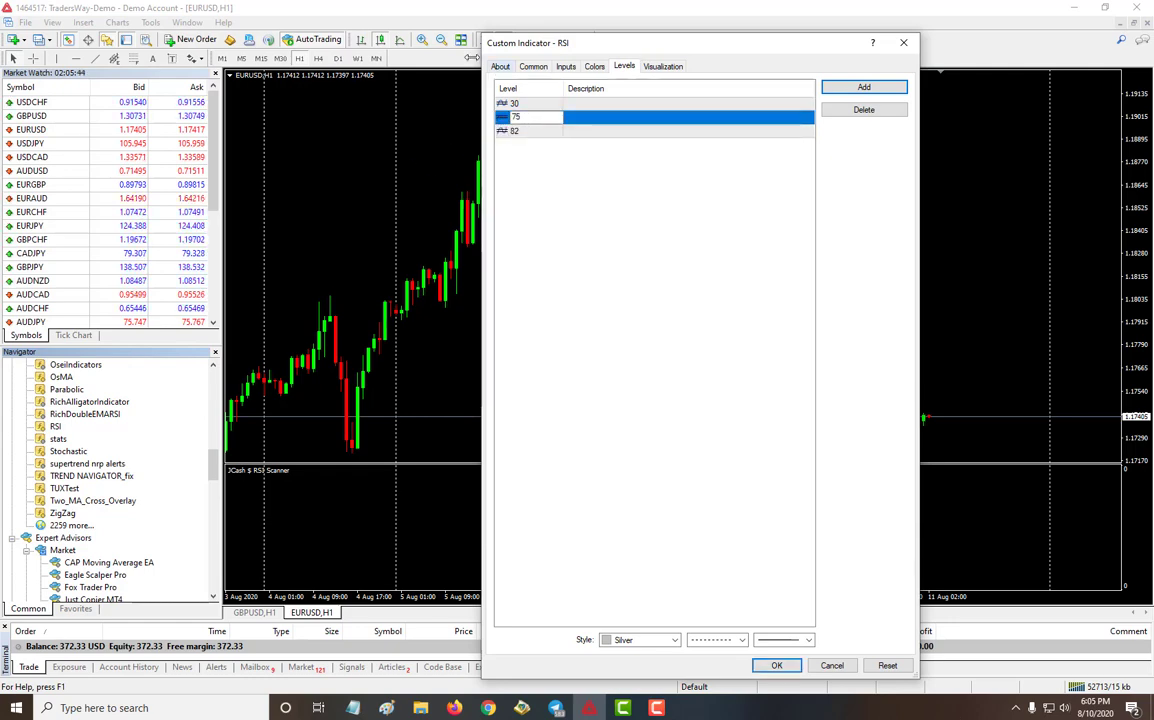
{"action": "left_click", "coordinate": [538, 102]}
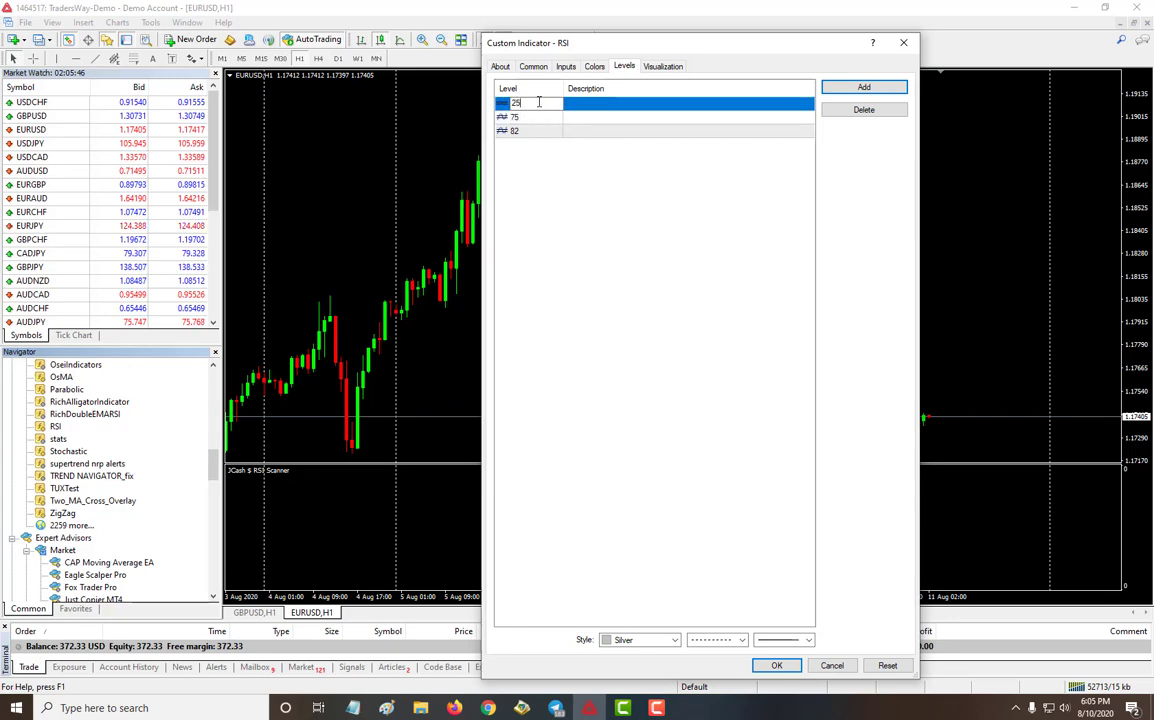
{"action": "type", "text": "25"}
{"action": "left_click", "coordinate": [866, 89]}
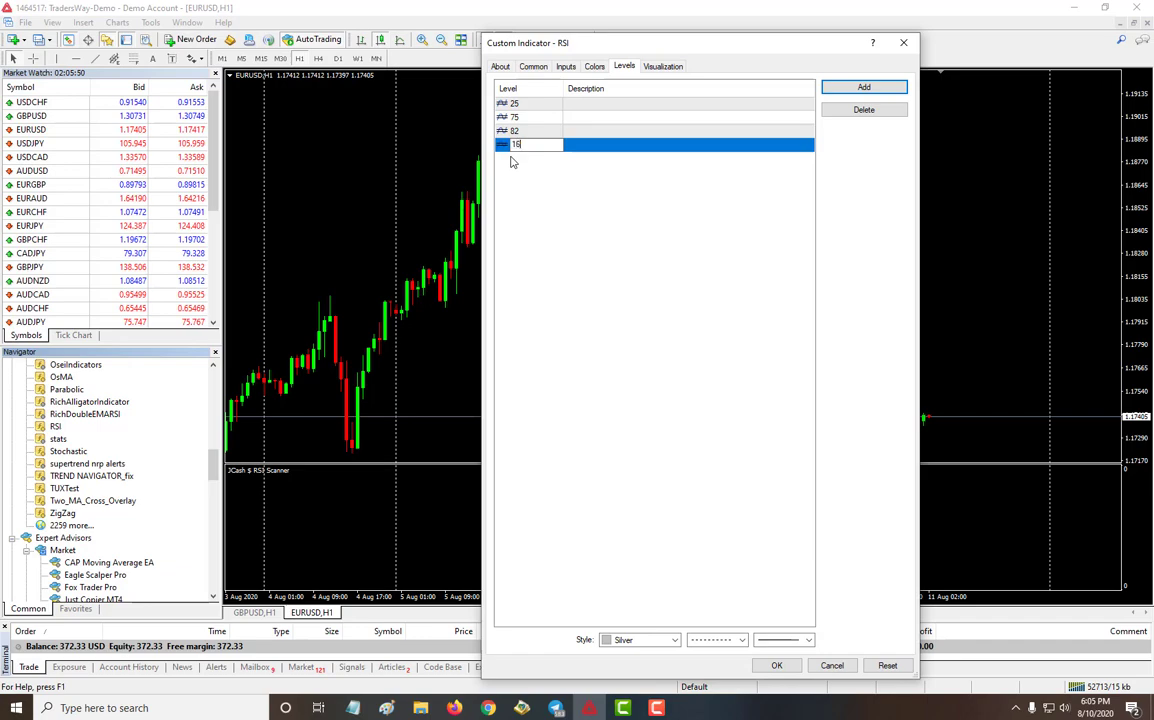
{"action": "type", "text": "16"}
{"action": "key", "text": "Return"}
{"action": "left_click", "coordinate": [620, 190]}
{"action": "left_click", "coordinate": [768, 666]}
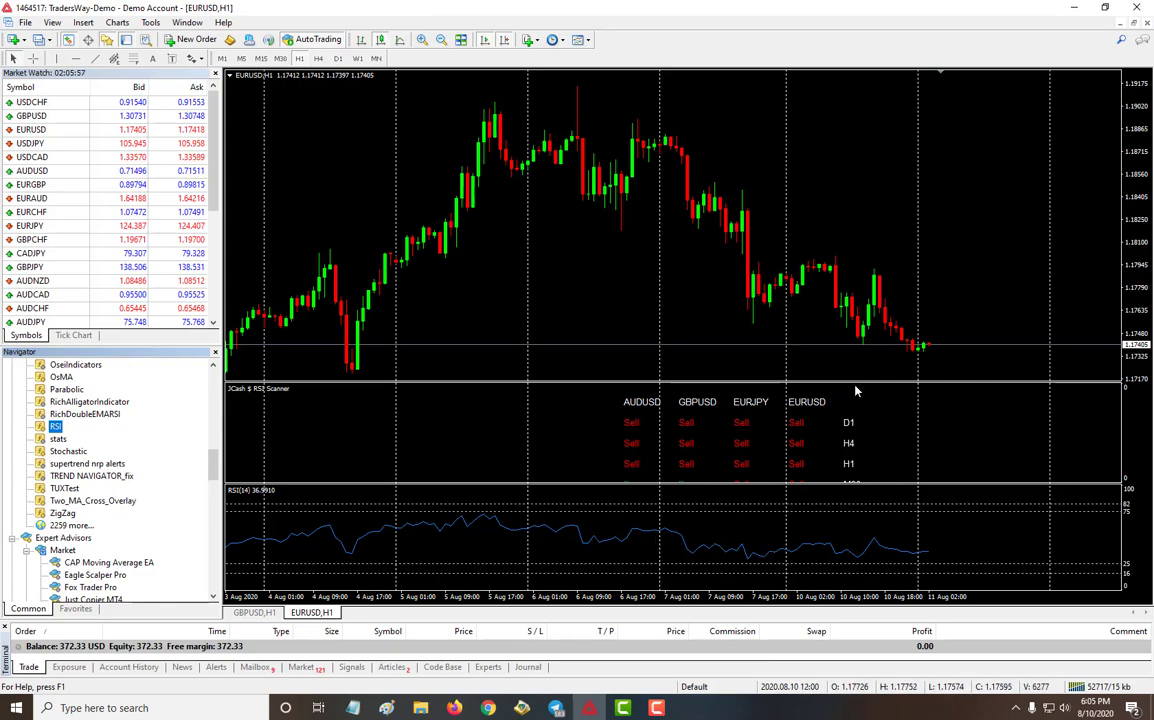
- Drag the scanner border up to show all five timeframe rows, then return to the newest bars with End
{"action": "left_click_drag", "start_coordinate": [849, 381], "coordinate": [840, 332]}
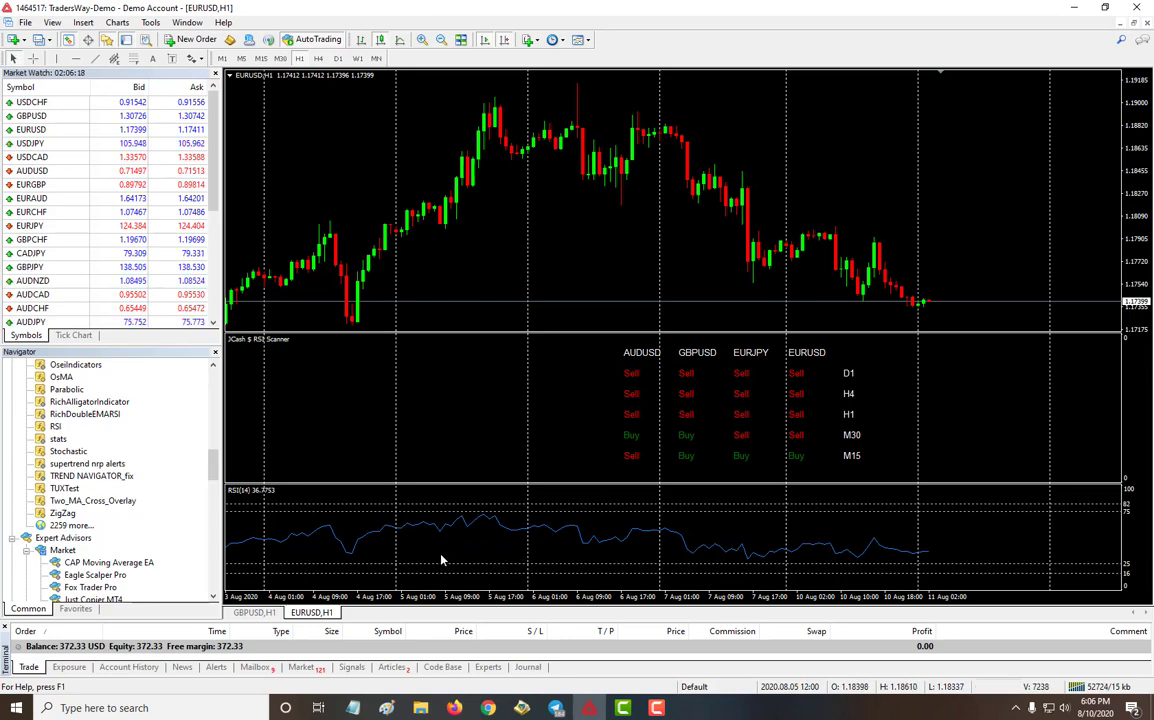
{"action": "scroll", "coordinate": [395, 545], "scroll_direction": "up", "scroll_amount": 5}
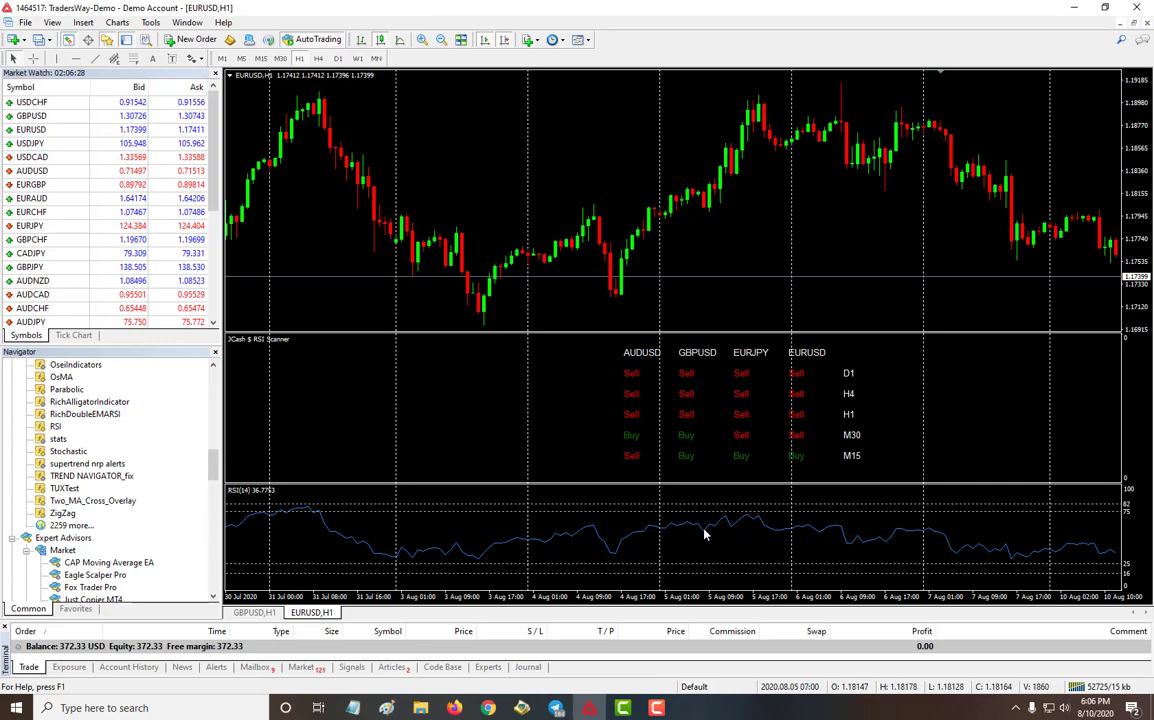
{"action": "key", "text": "End"}
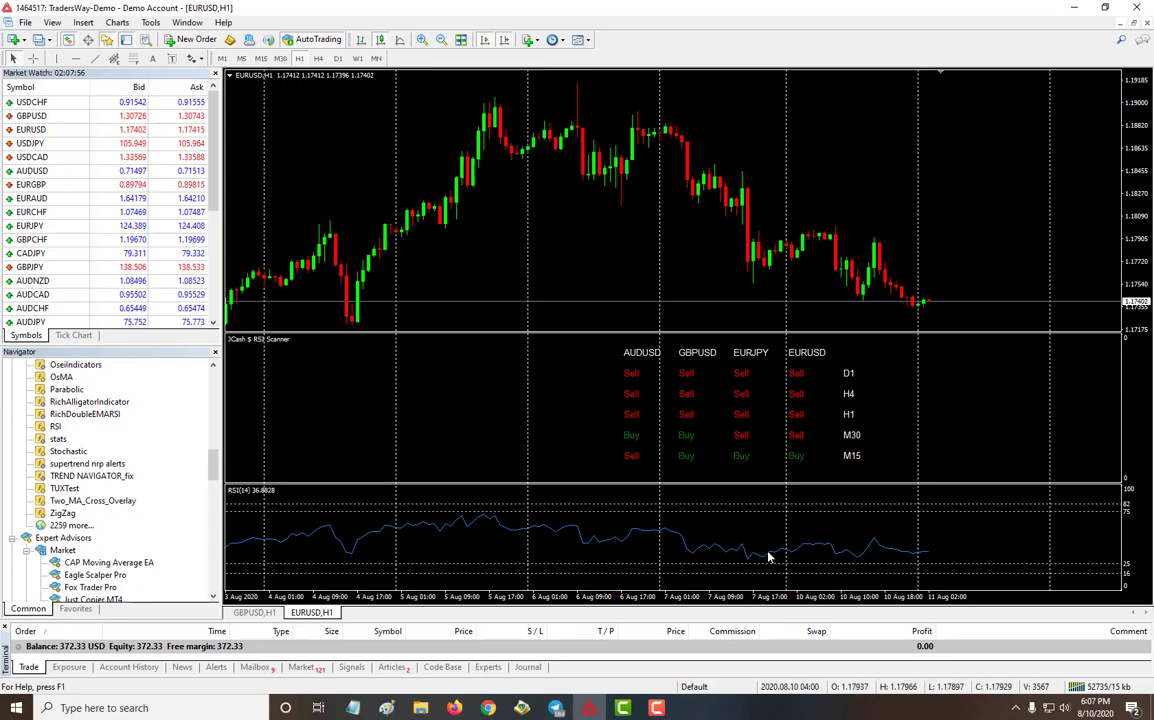
{"action": "scroll", "coordinate": [628, 550], "scroll_direction": "up", "scroll_amount": 1}
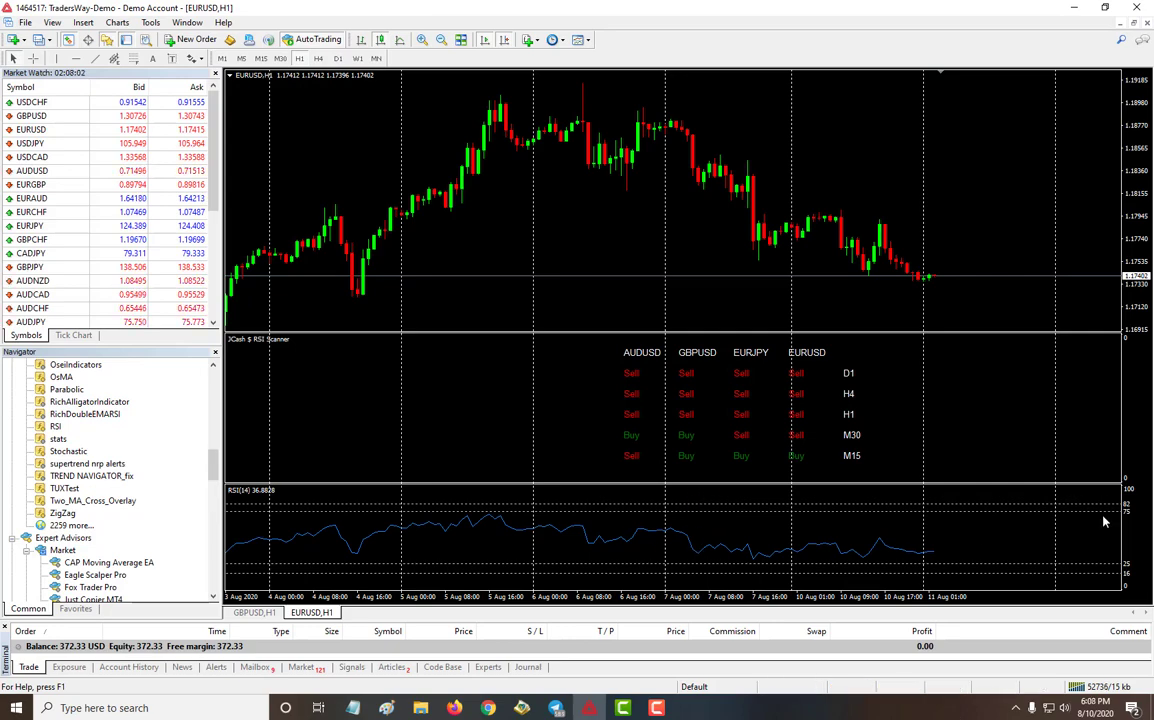
{"action": "scroll", "coordinate": [1104, 521], "scroll_direction": "down", "scroll_amount": 1}
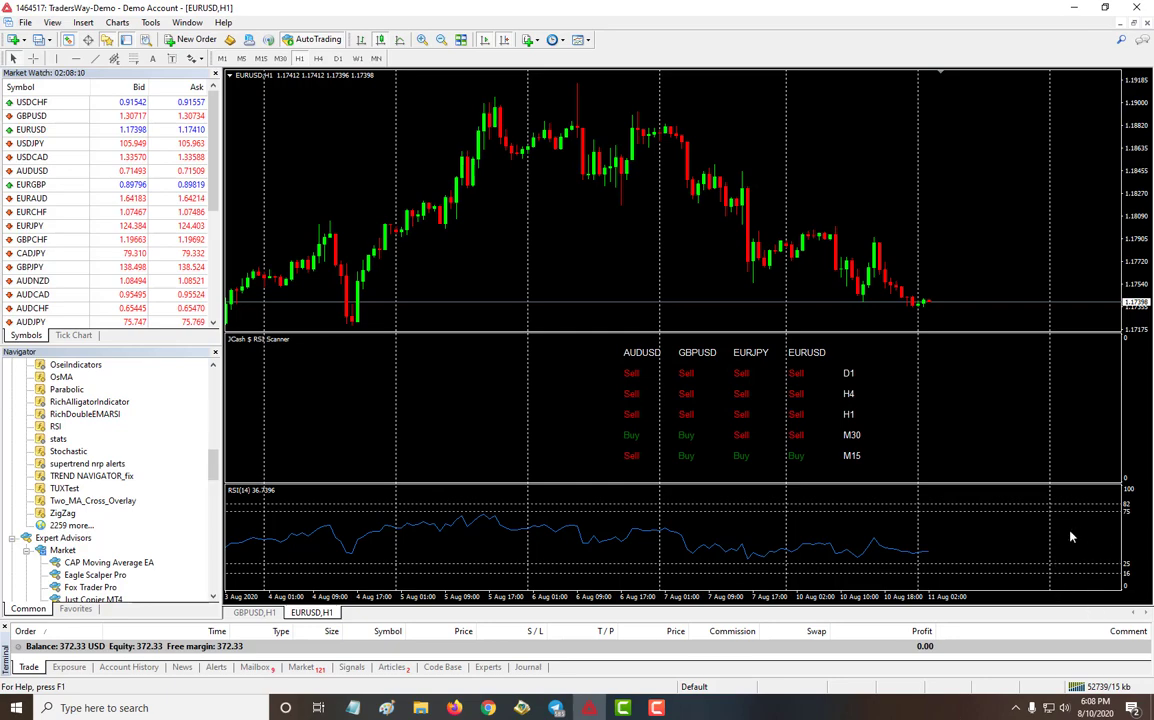
- Reopen the JCash_RSI_Scanner inputs to review RSI period 14, Buy levels 16/25 and Sell levels 75/82
{"action": "right_click", "coordinate": [563, 368]}
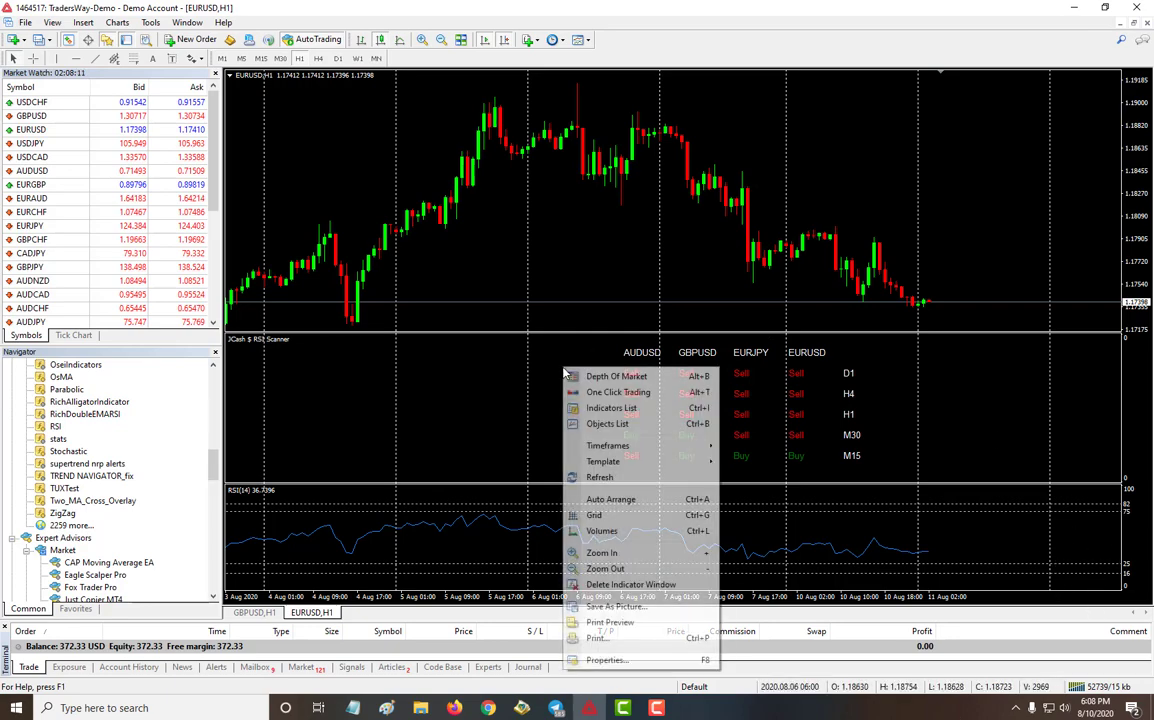
{"action": "left_click", "coordinate": [603, 408]}
{"action": "double_click", "coordinate": [388, 211]}
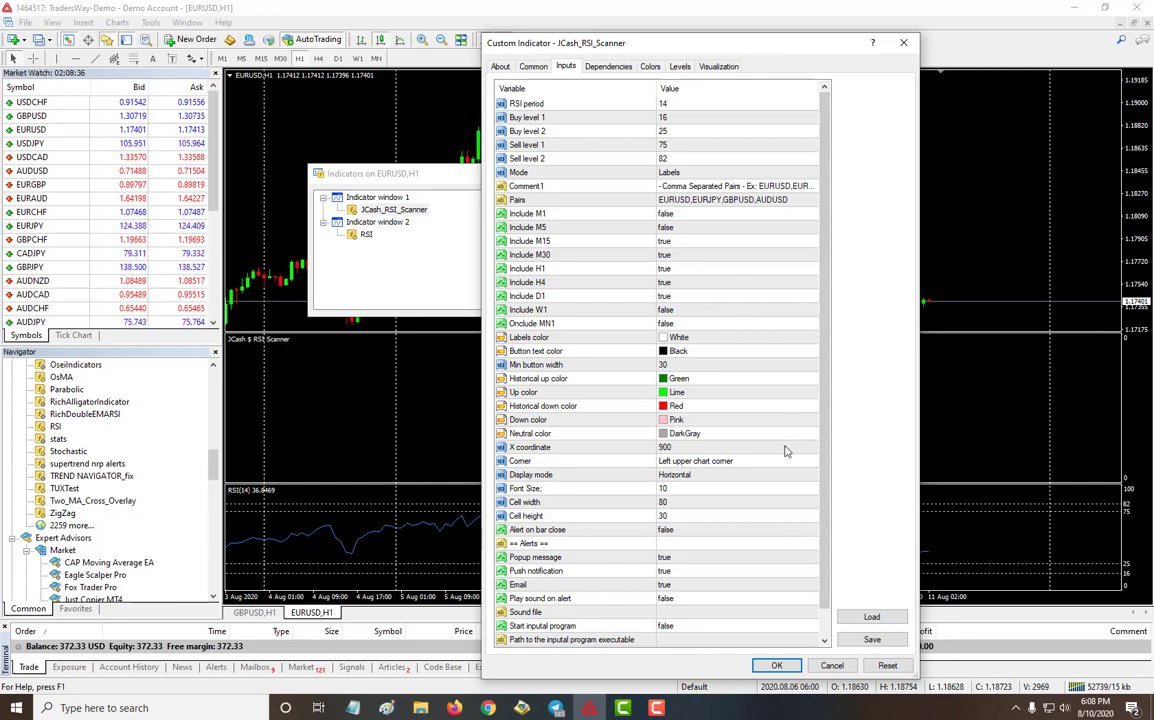
{"action": "scroll", "coordinate": [752, 467], "scroll_direction": "down", "scroll_amount": 1}
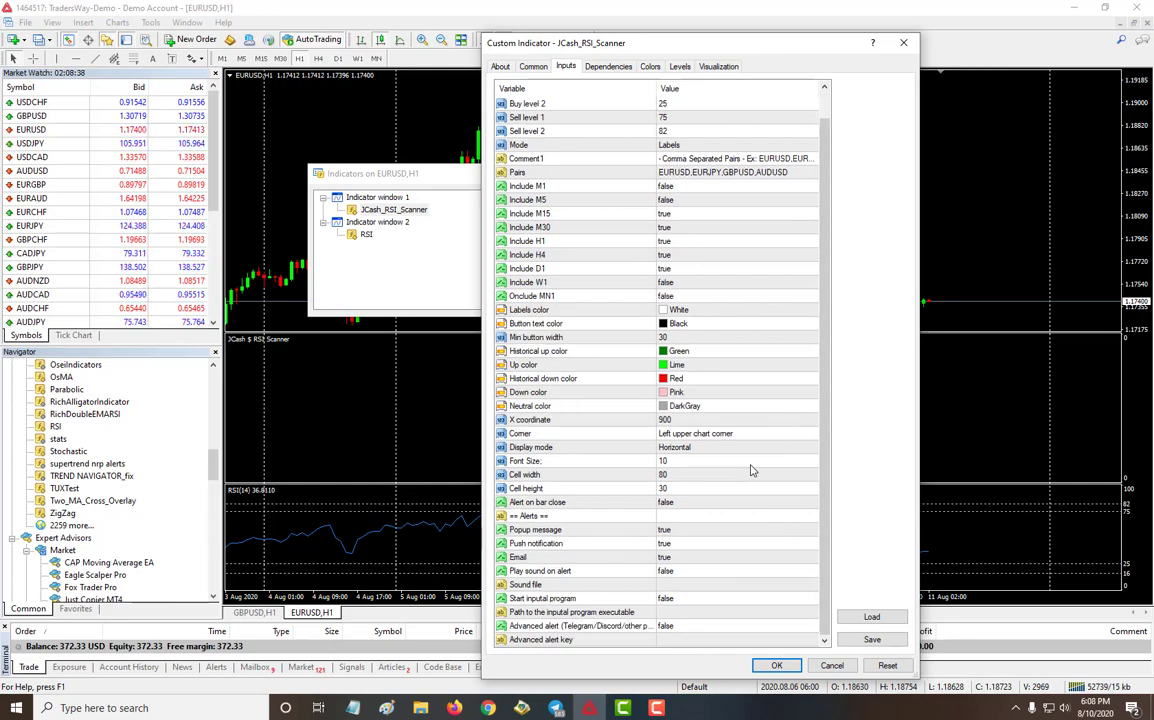